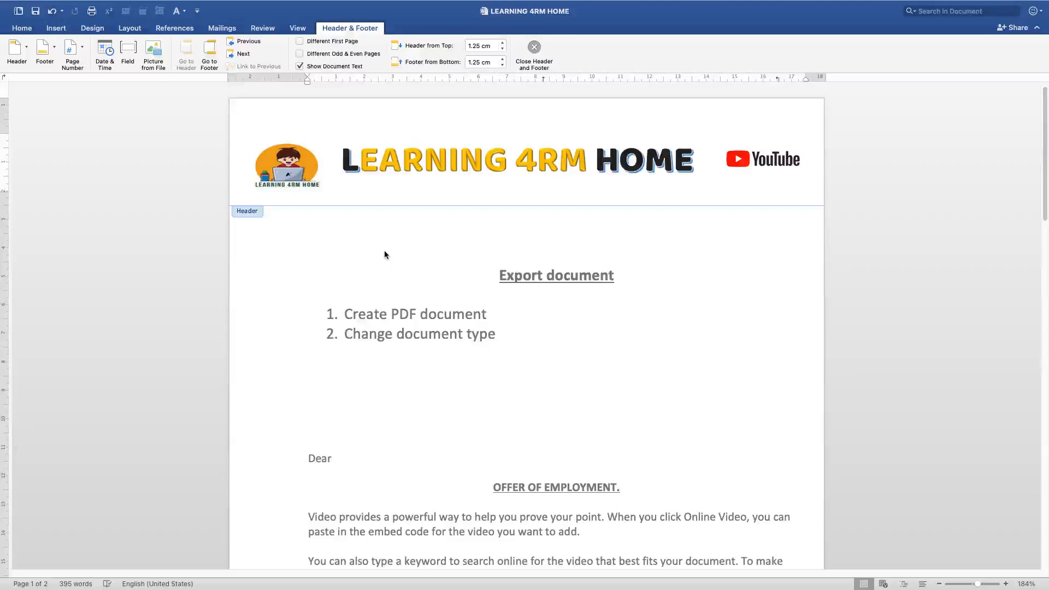
# Step: Leave the header and return to editing the document body around the "Export document" list
pyautogui.doubleClick(518, 277)
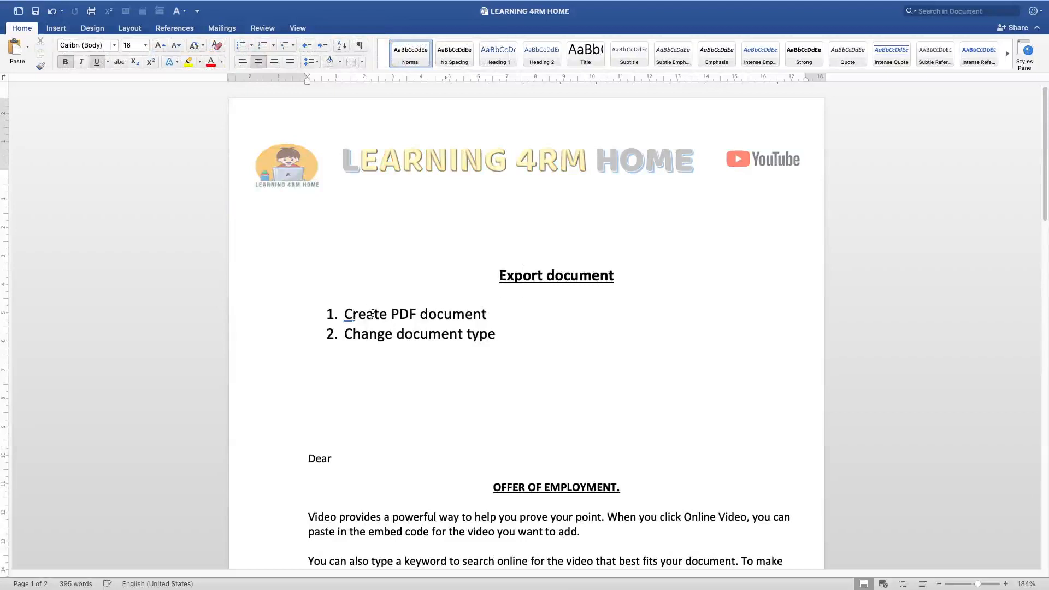
pyautogui.click(417, 313)
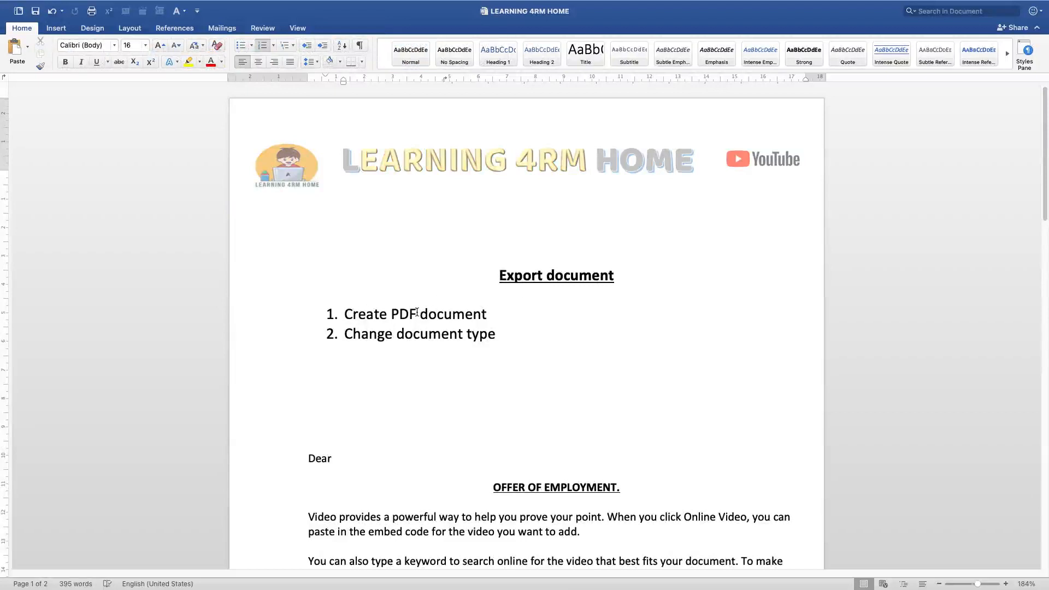
pyautogui.click(416, 313)
pyautogui.doubleClick(358, 313)
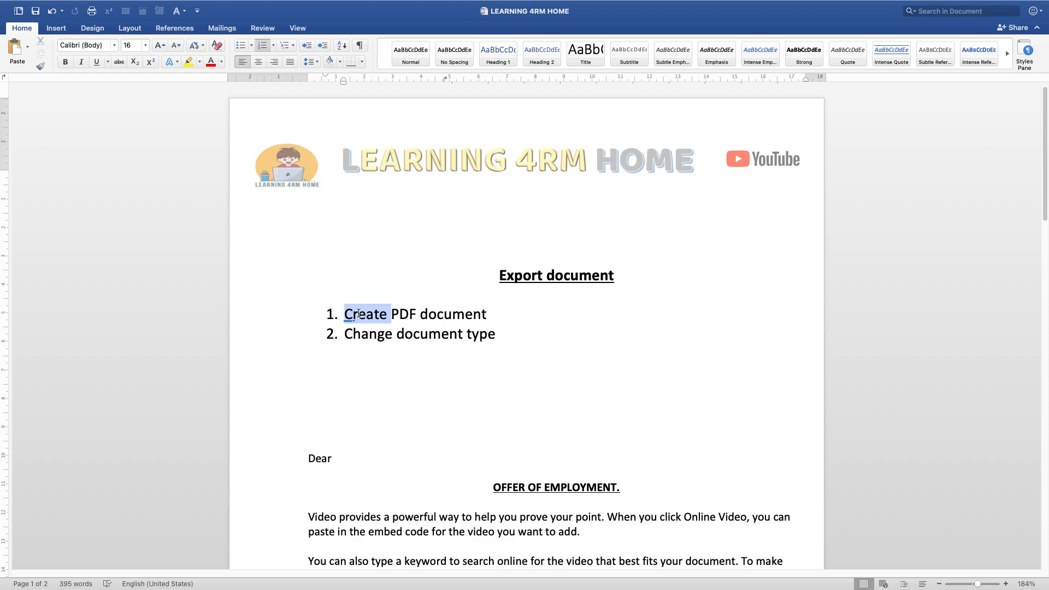
# Step: Insert blank lines between the numbered list and "Dear" until the offer letter starts on the second page
pyautogui.click(386, 364)
pyautogui.scroll(-2, 462, 398)
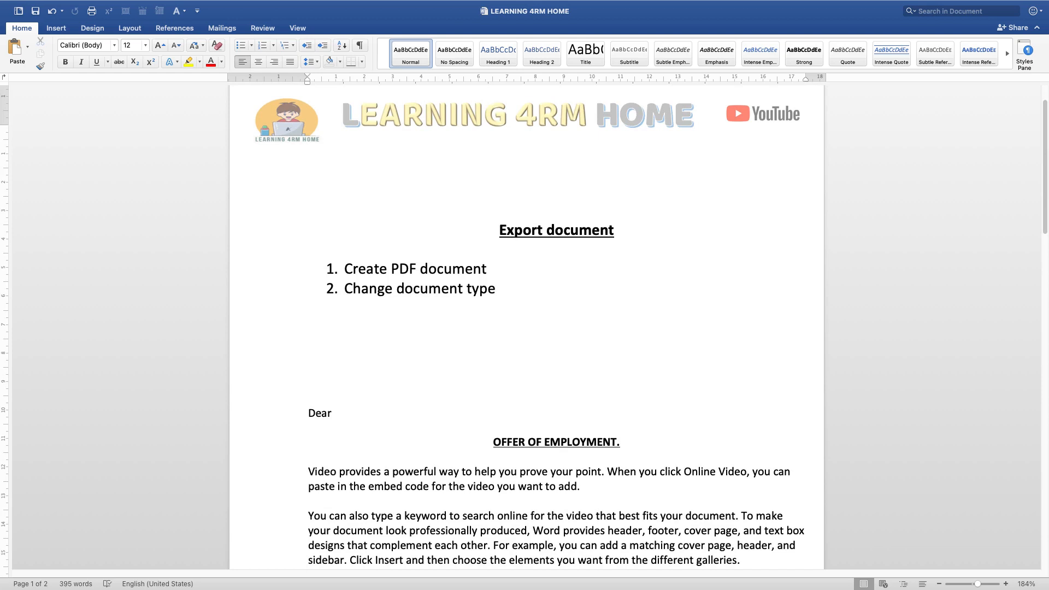
pyautogui.press('Return')
pyautogui.press('Return')
pyautogui.press('Return')
pyautogui.press('Return')
pyautogui.press('Return')
pyautogui.press('Return')
pyautogui.press('Return')
pyautogui.press('Return')
pyautogui.press('Return')
pyautogui.press('Return')
pyautogui.scroll(-5, 409, 361)
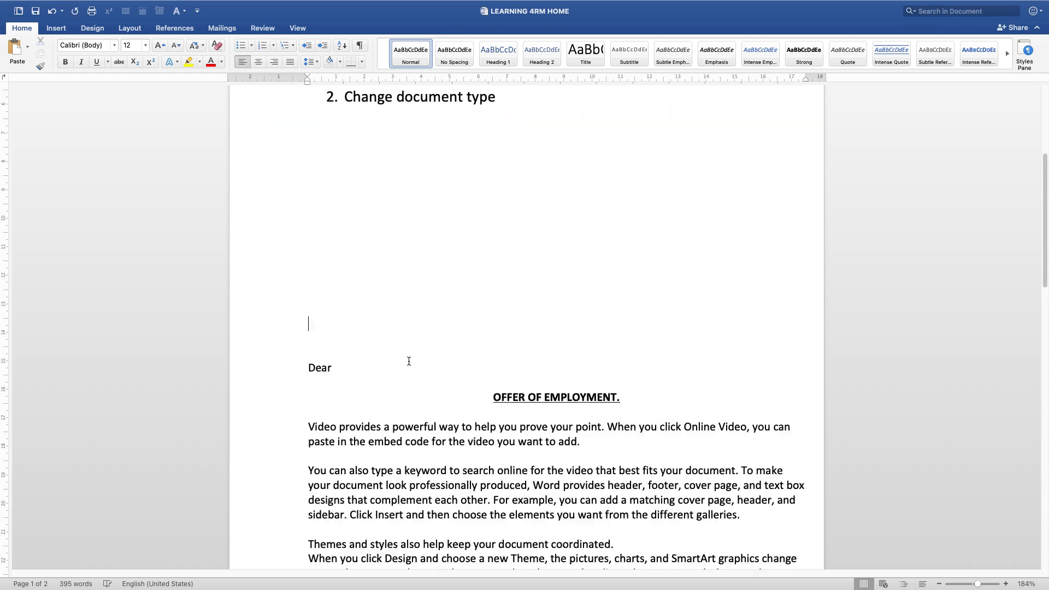
pyautogui.scroll(-10, 408, 360)
pyautogui.scroll(8, 410, 263)
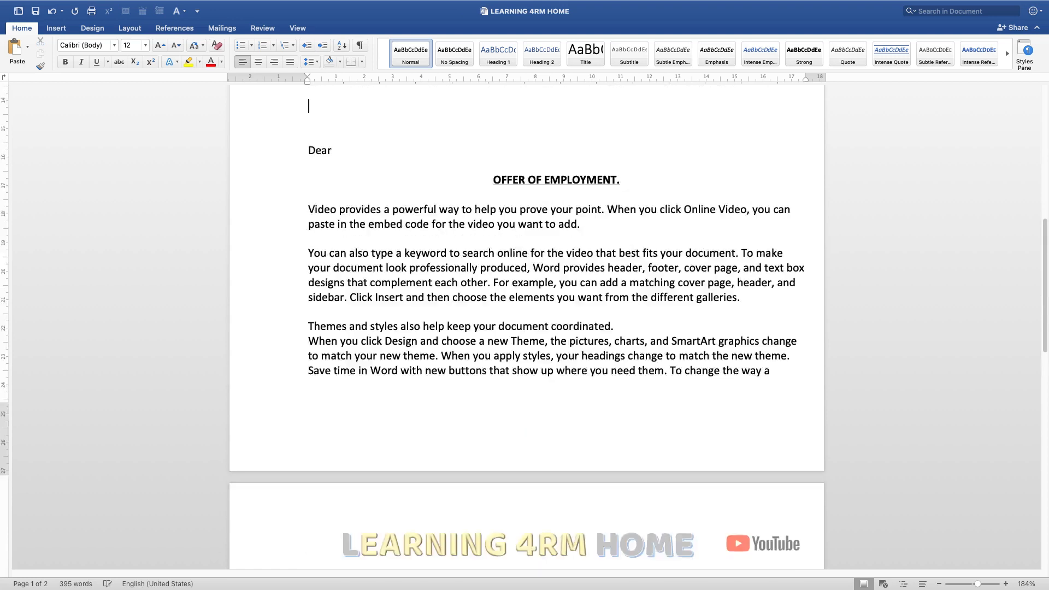
pyautogui.press('Return')
pyautogui.press('Return')
pyautogui.press('Return')
pyautogui.press('Return')
pyautogui.press('Return')
pyautogui.press('Return')
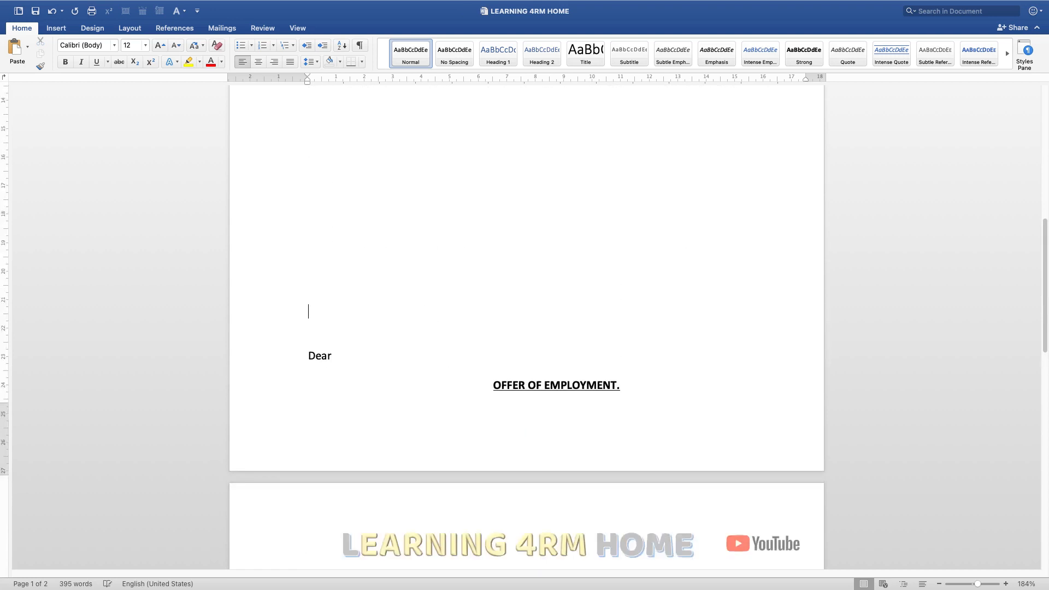
pyautogui.press('Return')
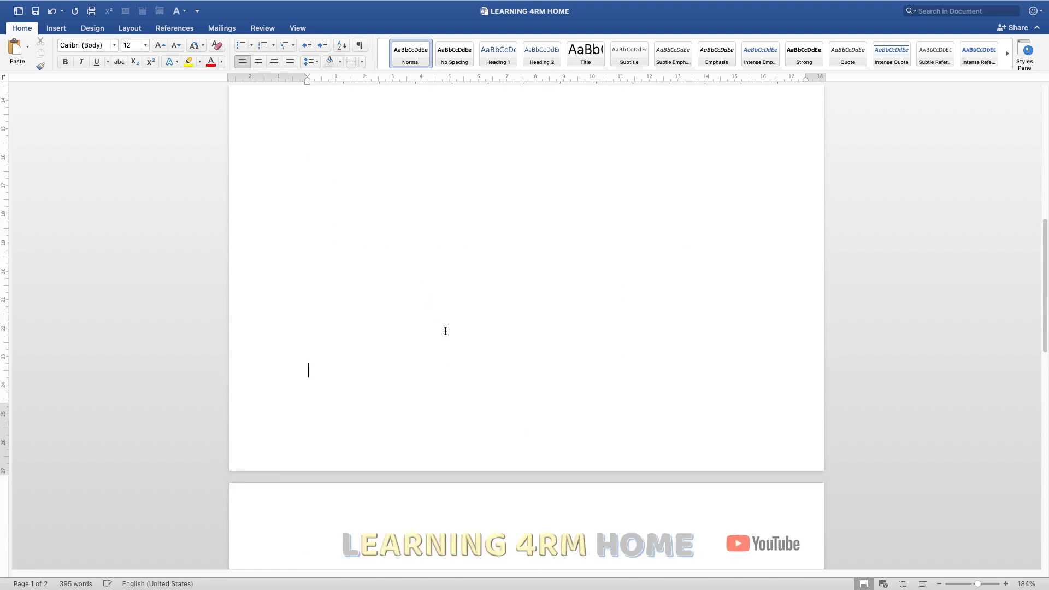
pyautogui.scroll(-18, 444, 328)
pyautogui.scroll(3, 433, 306)
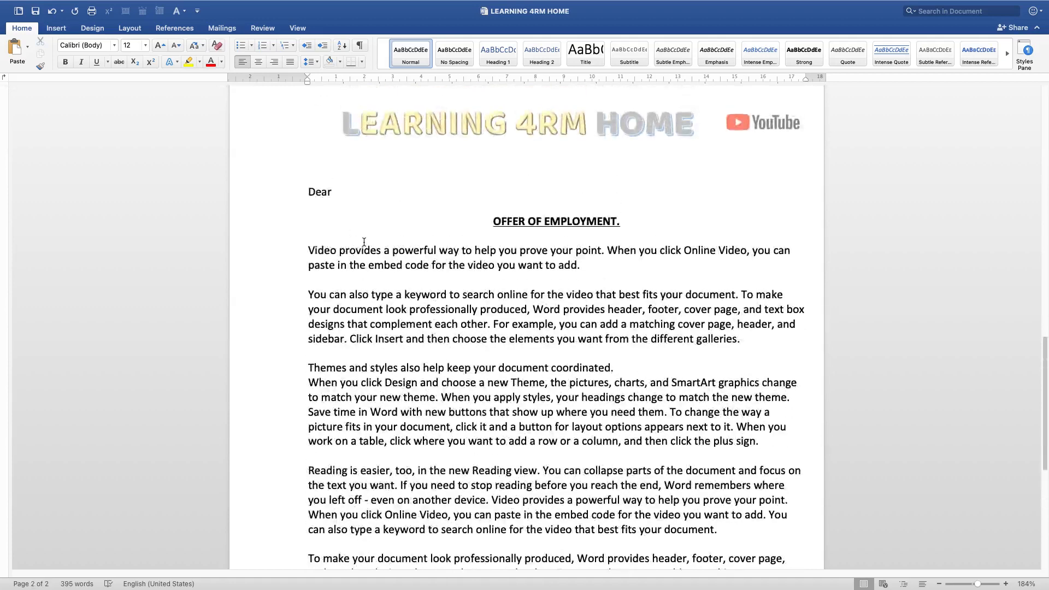
# Step: Add a lettered list below the numbered list with the items "PDF", "Plaint text" and "docs"
pyautogui.scroll(15, 365, 243)
pyautogui.scroll(10, 366, 243)
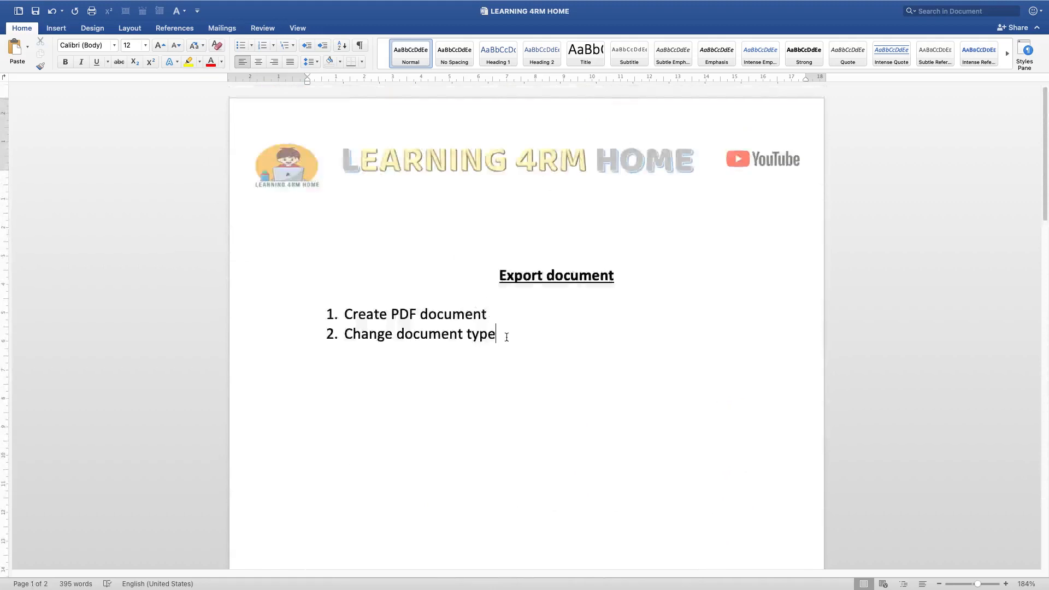
pyautogui.press('Return')
pyautogui.press('Return')
pyautogui.write('a. PDF')
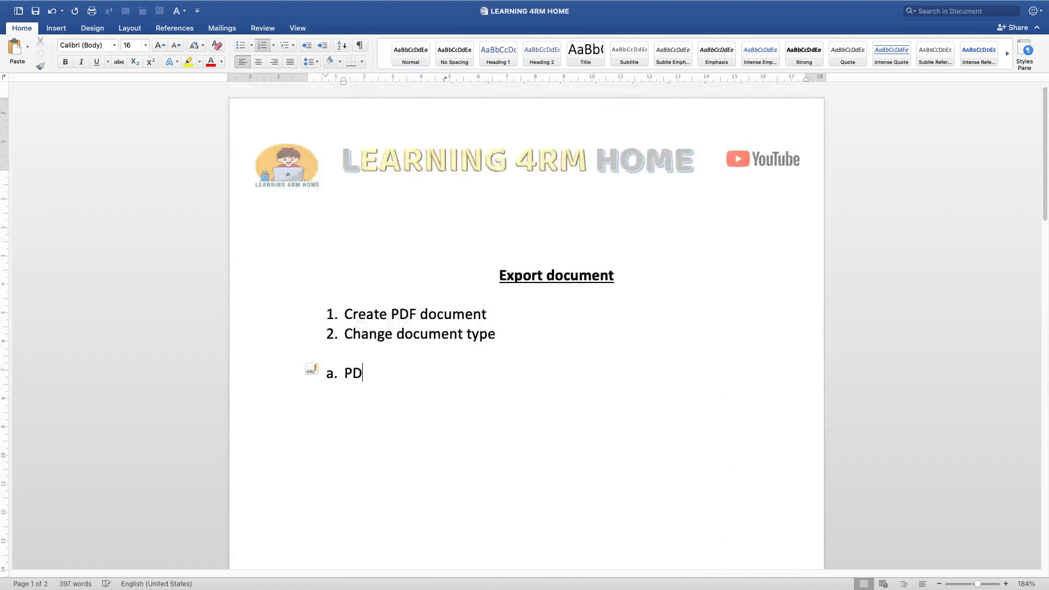
pyautogui.press('Return')
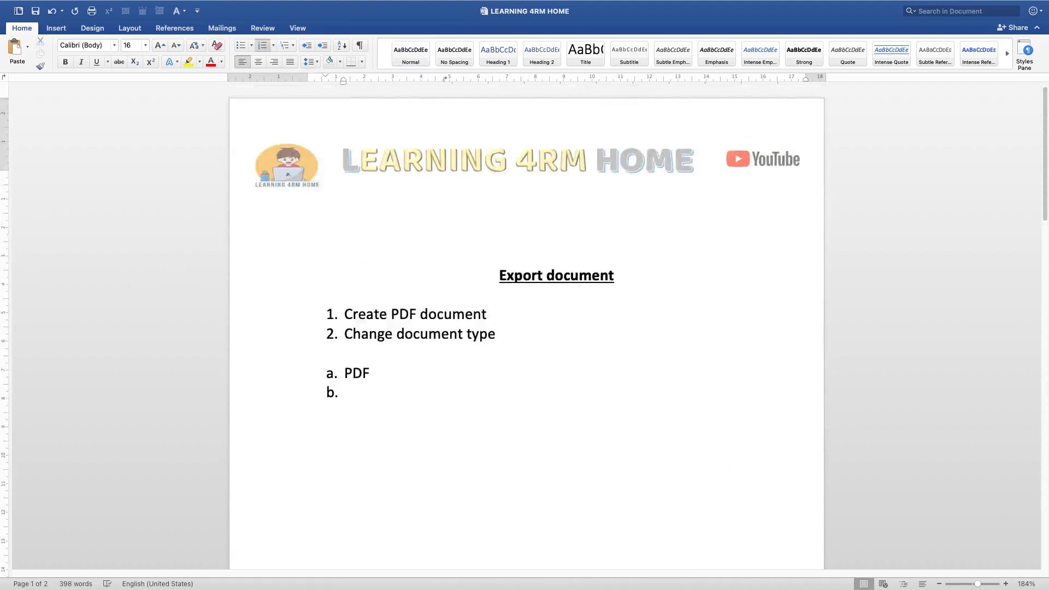
pyautogui.write('plaint text')
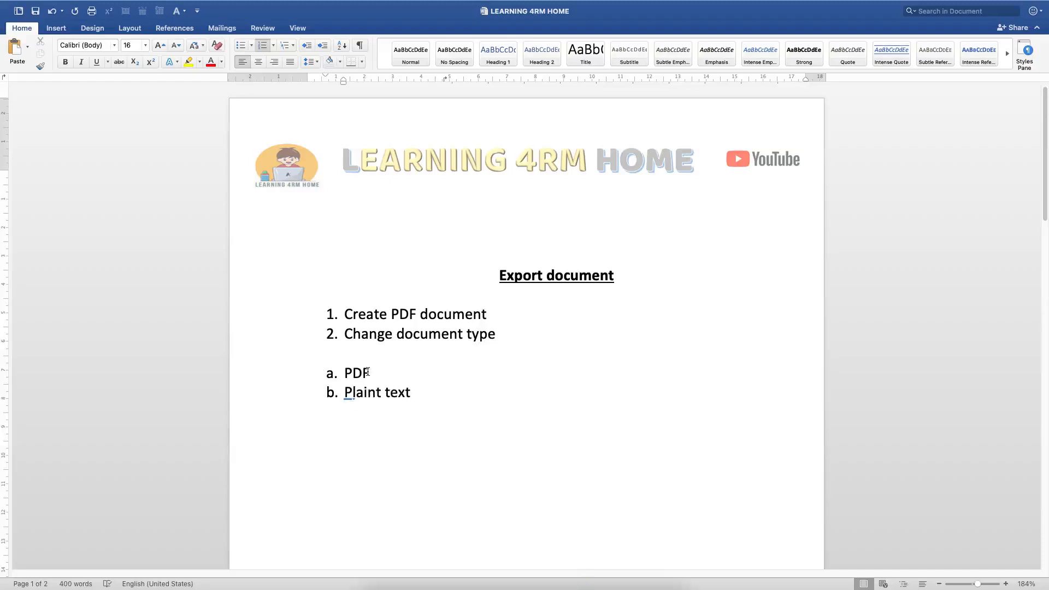
pyautogui.press('Return')
pyautogui.write('do')
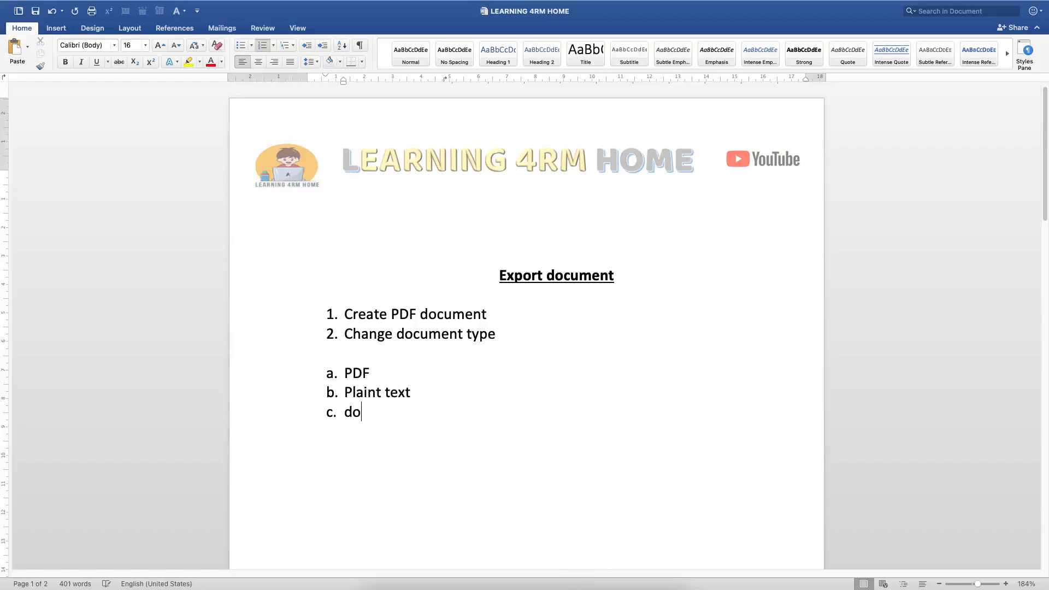
pyautogui.write('cs')
# Step: Review the lettered format list, the "Create PDF document" item and the offer letter on the second page
pyautogui.tripleClick(357, 393)
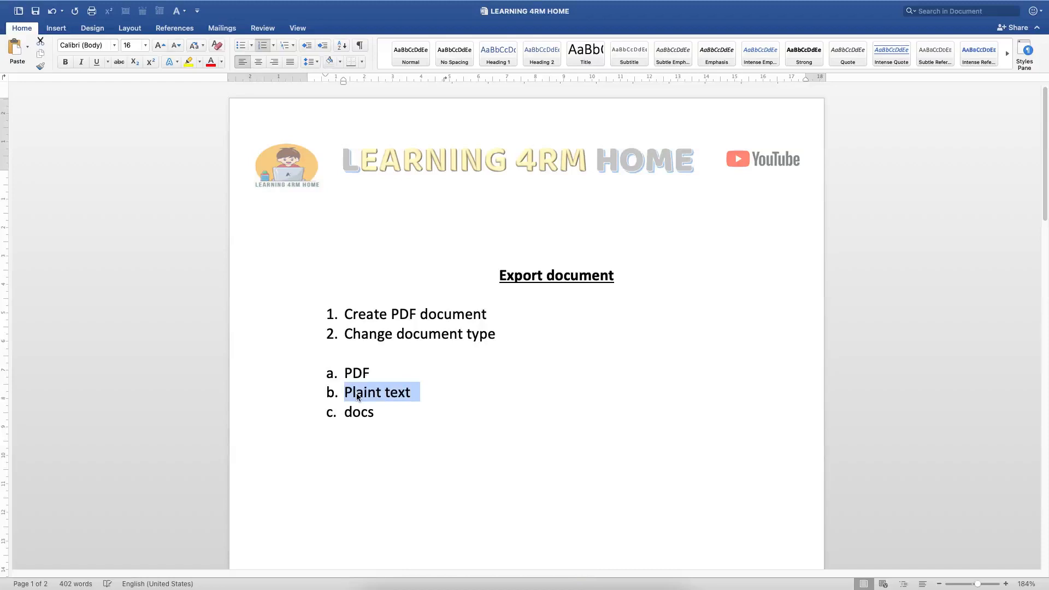
pyautogui.moveTo(375, 412); pyautogui.dragTo(345, 412)
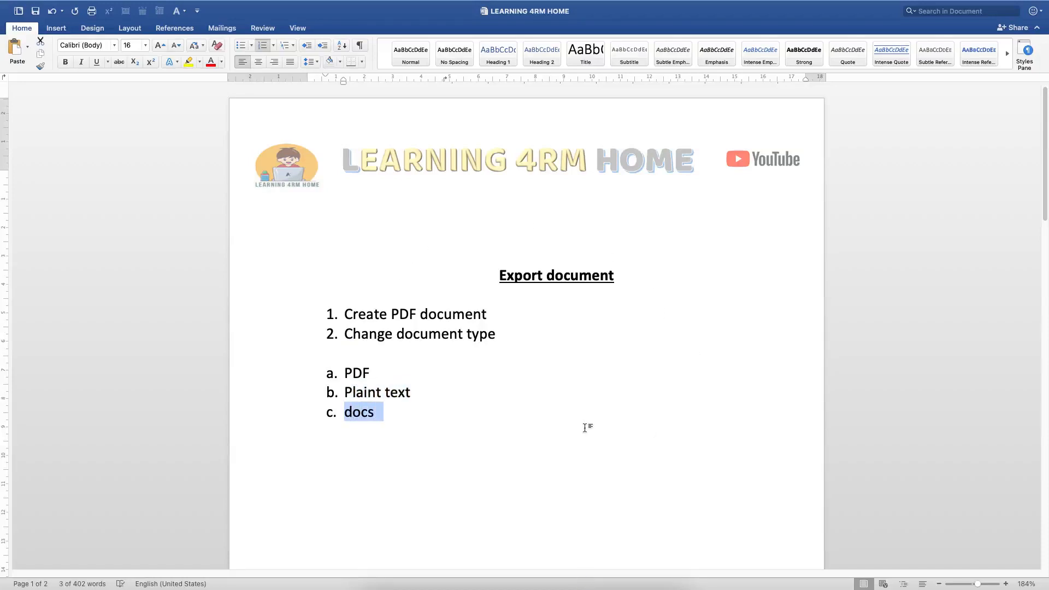
pyautogui.click(359, 415)
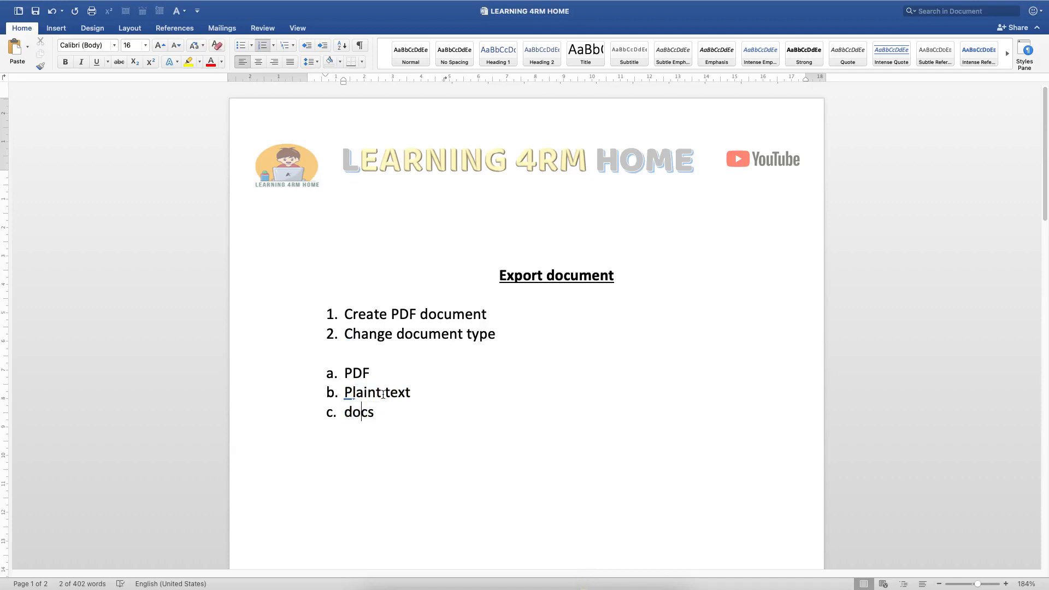
pyautogui.doubleClick(360, 373)
pyautogui.moveTo(424, 391); pyautogui.dragTo(353, 393)
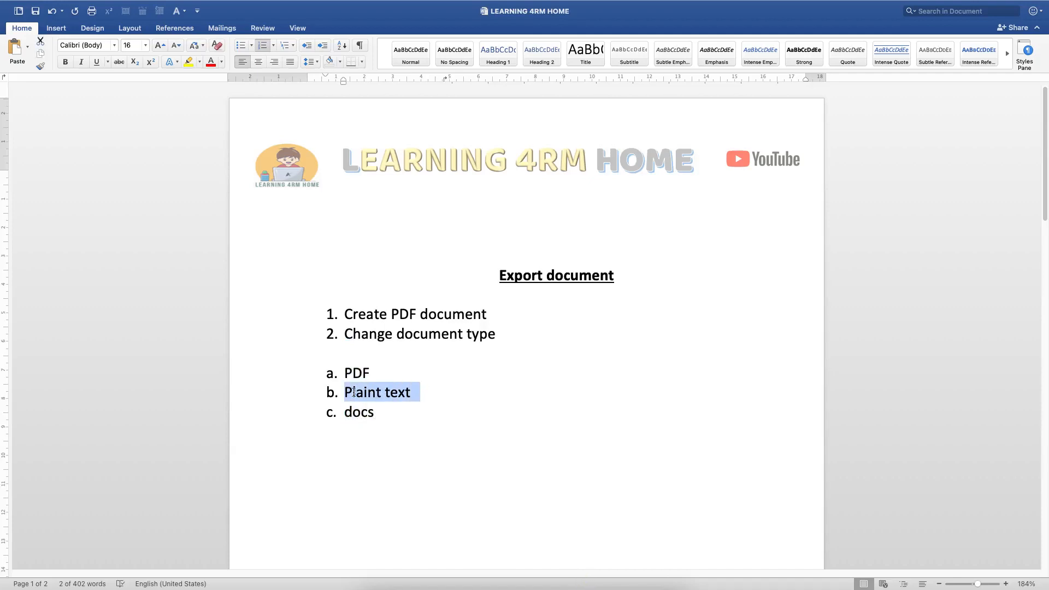
pyautogui.click(390, 444)
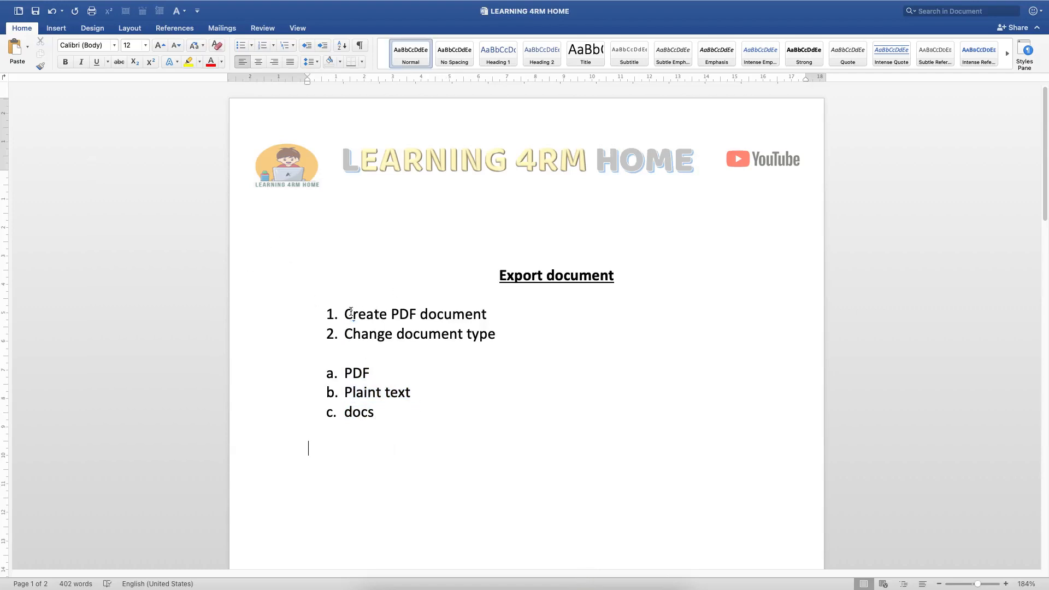
pyautogui.moveTo(345, 314); pyautogui.dragTo(445, 325)
pyautogui.scroll(-15, 500, 415)
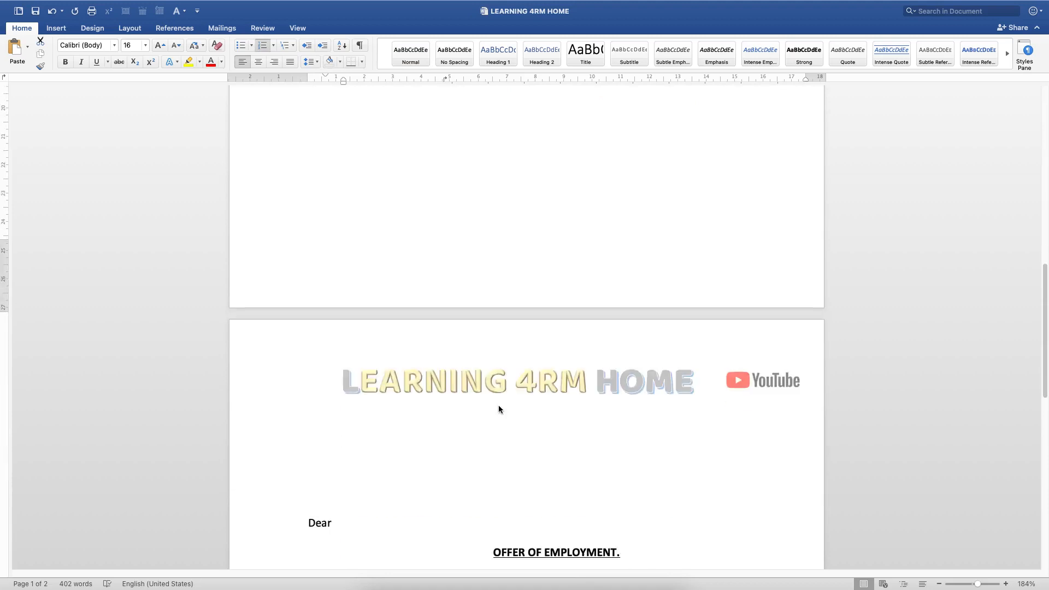
pyautogui.scroll(-5, 499, 404)
pyautogui.click(465, 352)
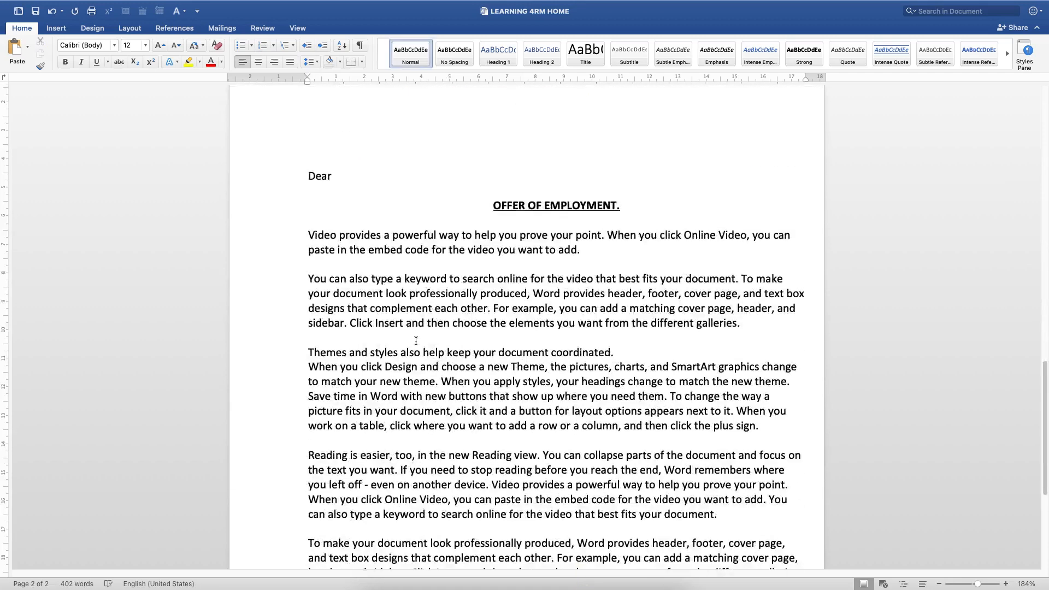
# Step: Export the document to the Desktop as a PDF named "current document", optimised for printing
pyautogui.click(67, 6)
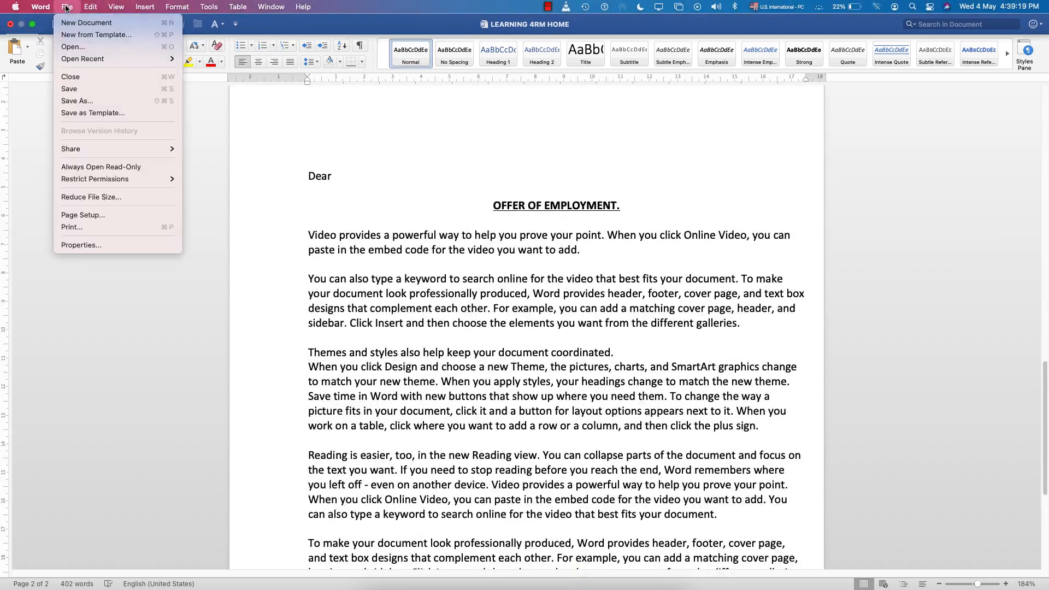
pyautogui.click(86, 102)
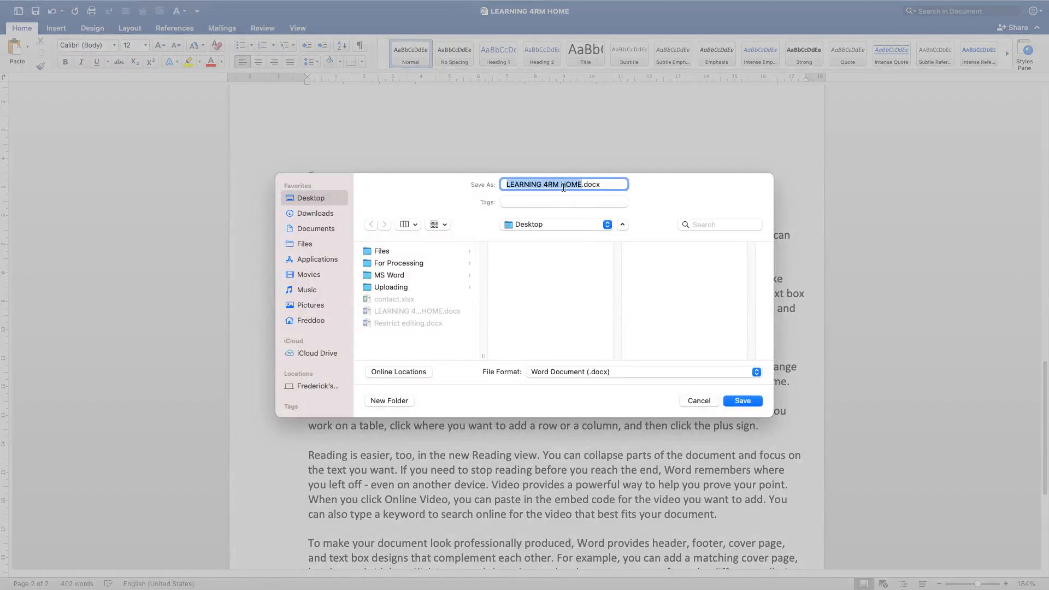
pyautogui.write('current document')
pyautogui.click(575, 373)
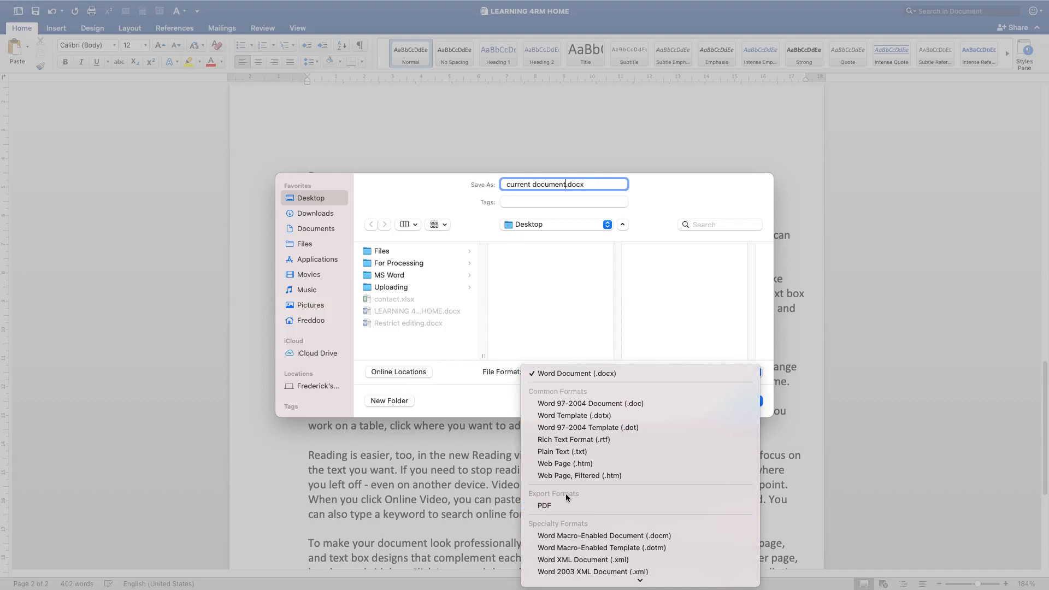
pyautogui.click(550, 505)
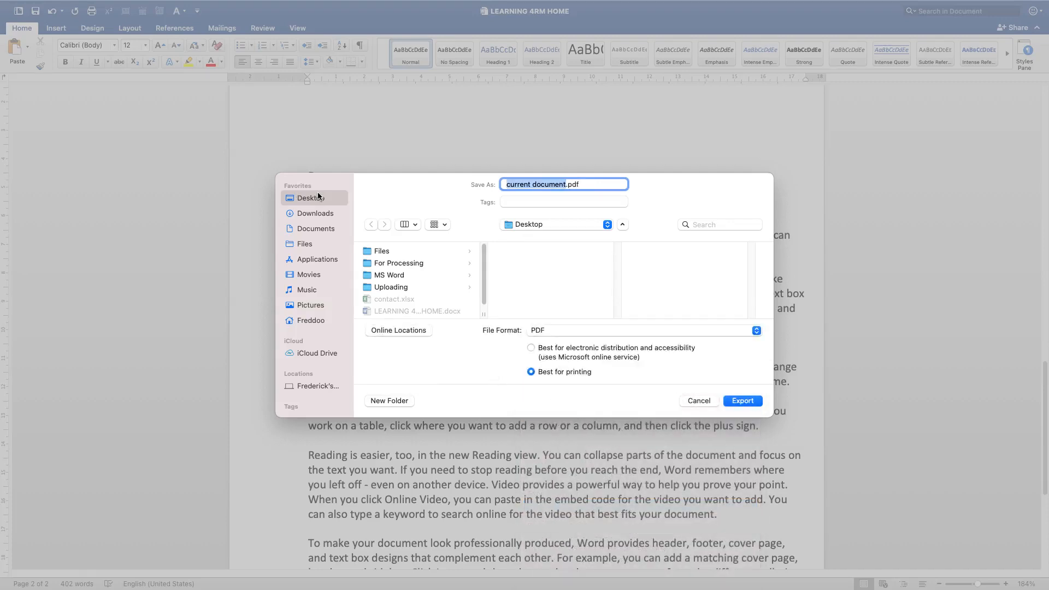
pyautogui.click(743, 401)
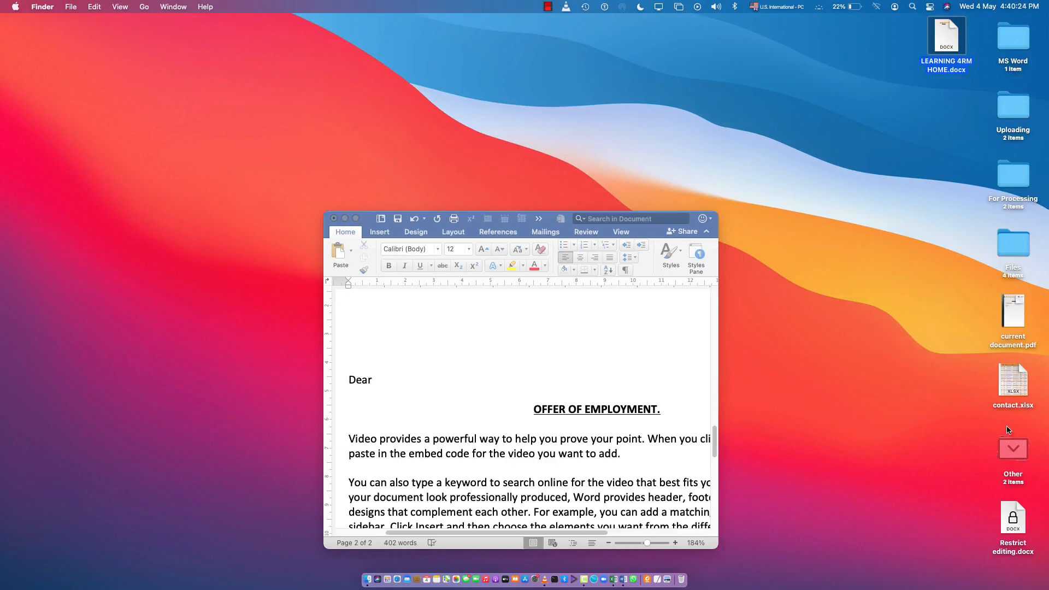
# Step: Preview both pages of current document.pdf from the desktop and open the file in Foxit Reader
pyautogui.click(1014, 302)
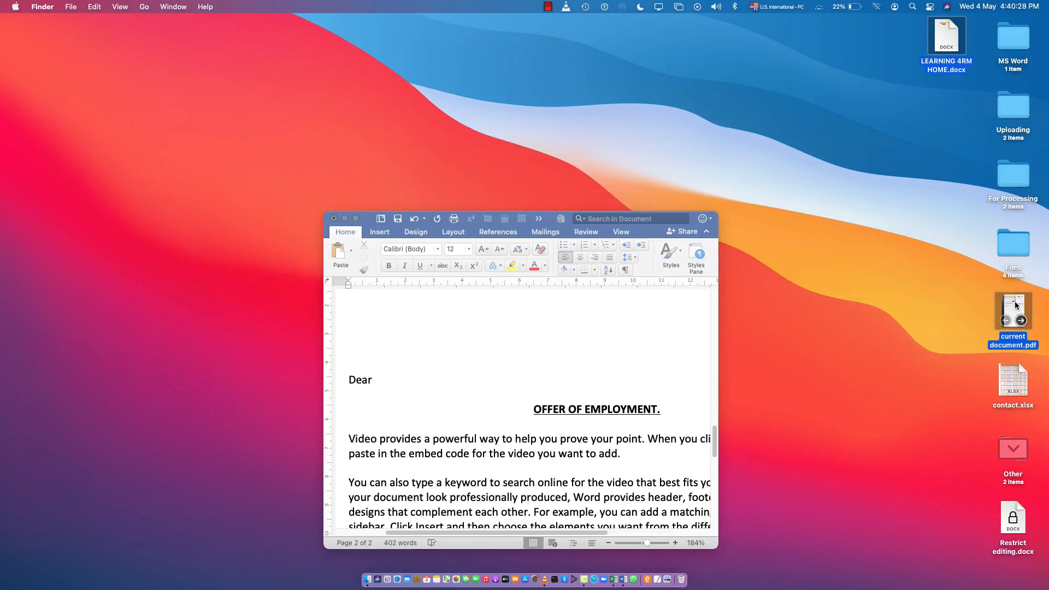
pyautogui.press('space')
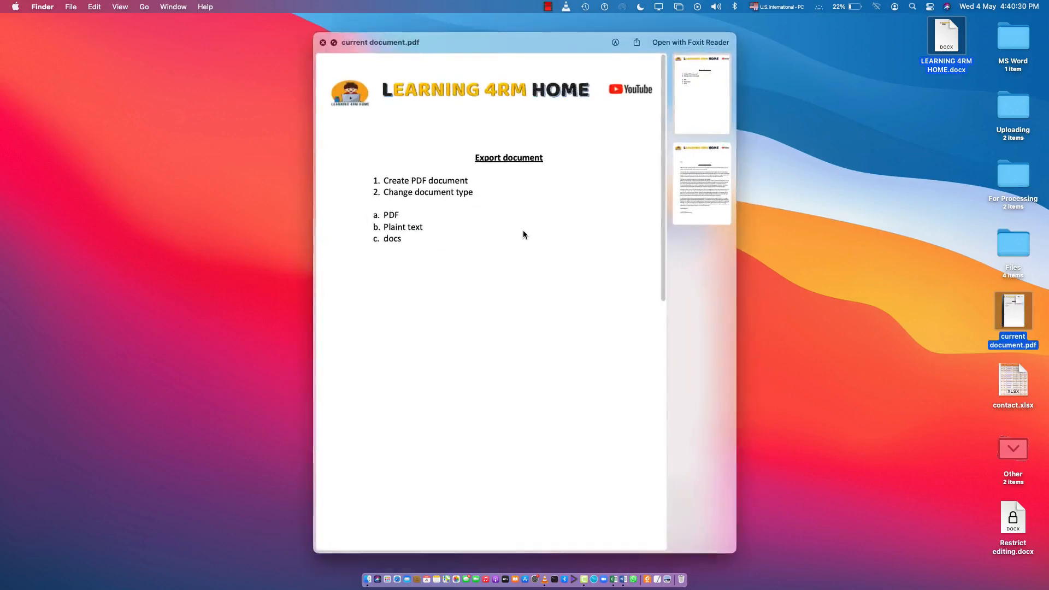
pyautogui.scroll(-10, 513, 261)
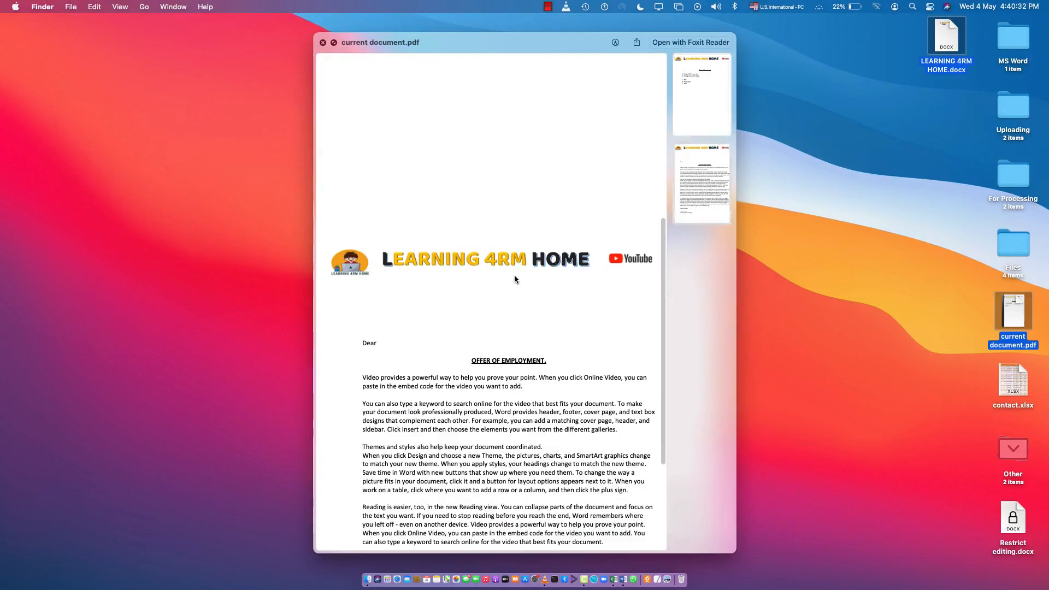
pyautogui.scroll(-5, 514, 279)
pyautogui.scroll(9, 515, 280)
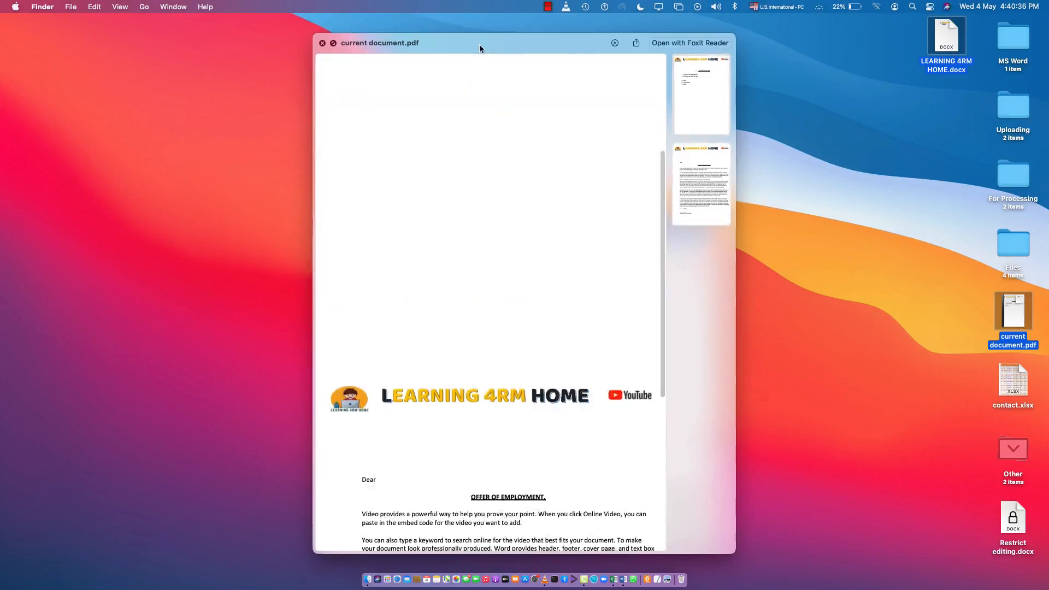
pyautogui.moveTo(479, 44); pyautogui.dragTo(608, 128)
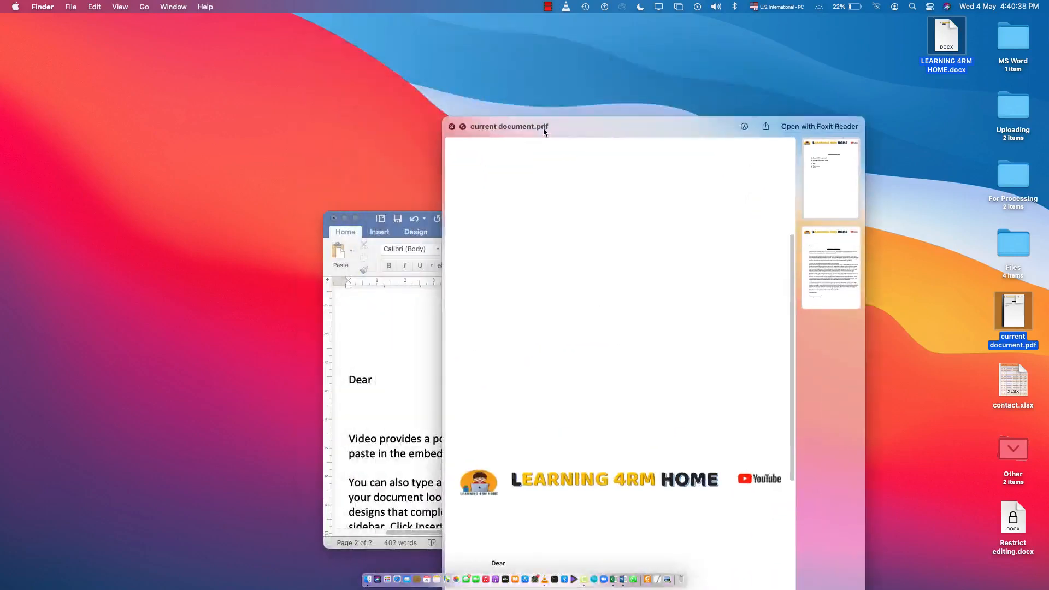
pyautogui.scroll(-10, 610, 419)
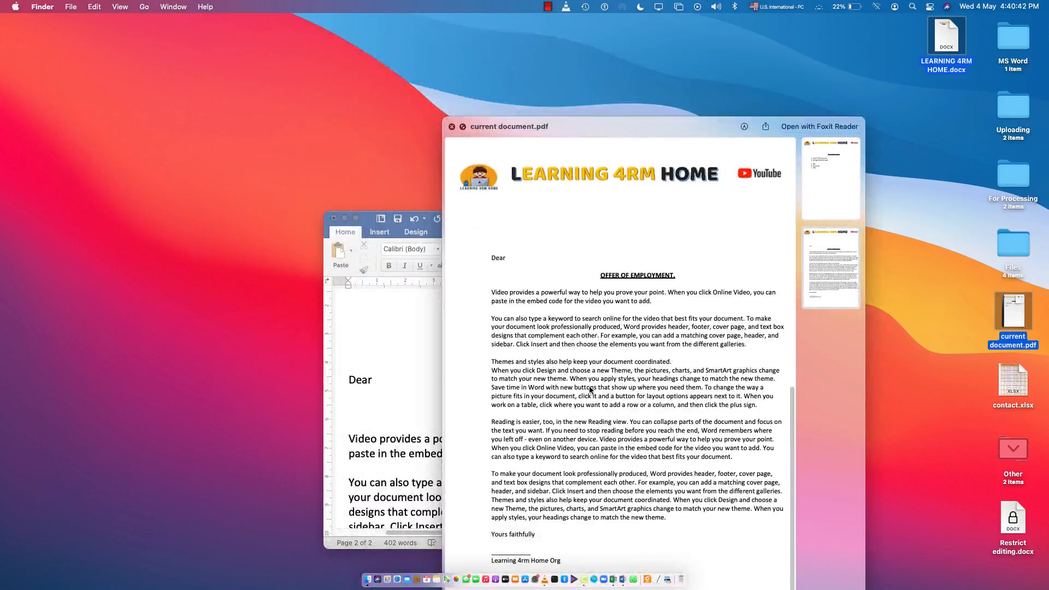
pyautogui.doubleClick(589, 387)
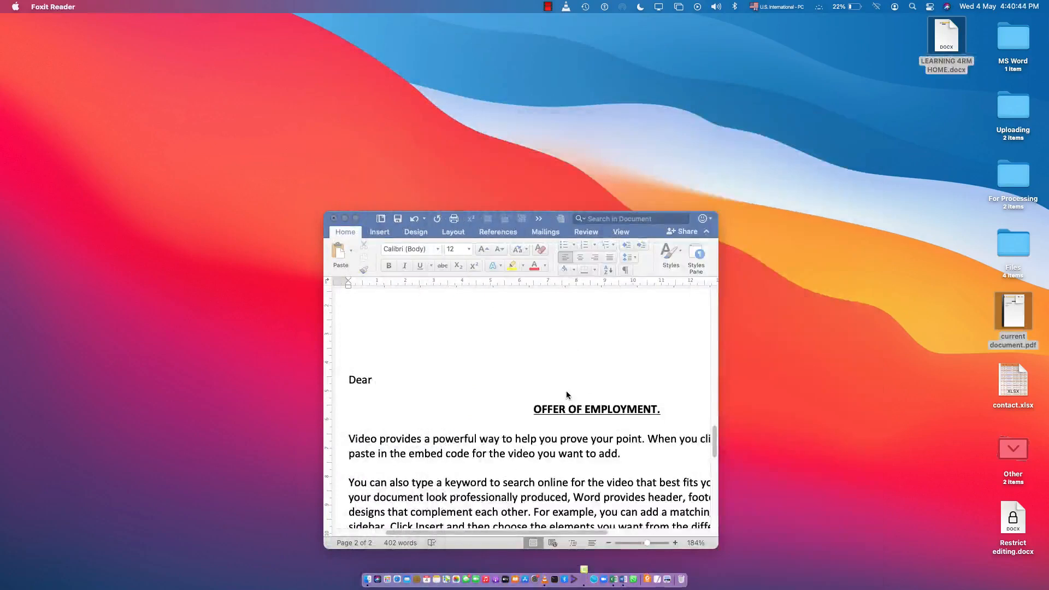
# Step: Switch to Word, enter a few test characters after "way" in the letter's first sentence, and delete them
pyautogui.click(503, 439)
pyautogui.write('c')
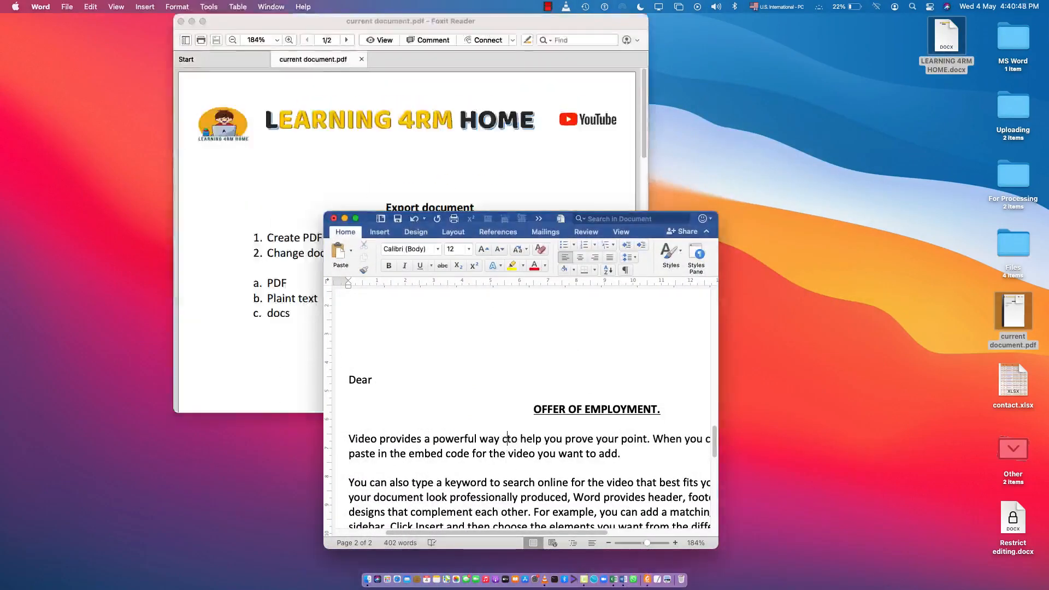
pyautogui.write('cdf')
pyautogui.press('BackSpace')
pyautogui.press('BackSpace')
pyautogui.press('BackSpace')
pyautogui.press('BackSpace')
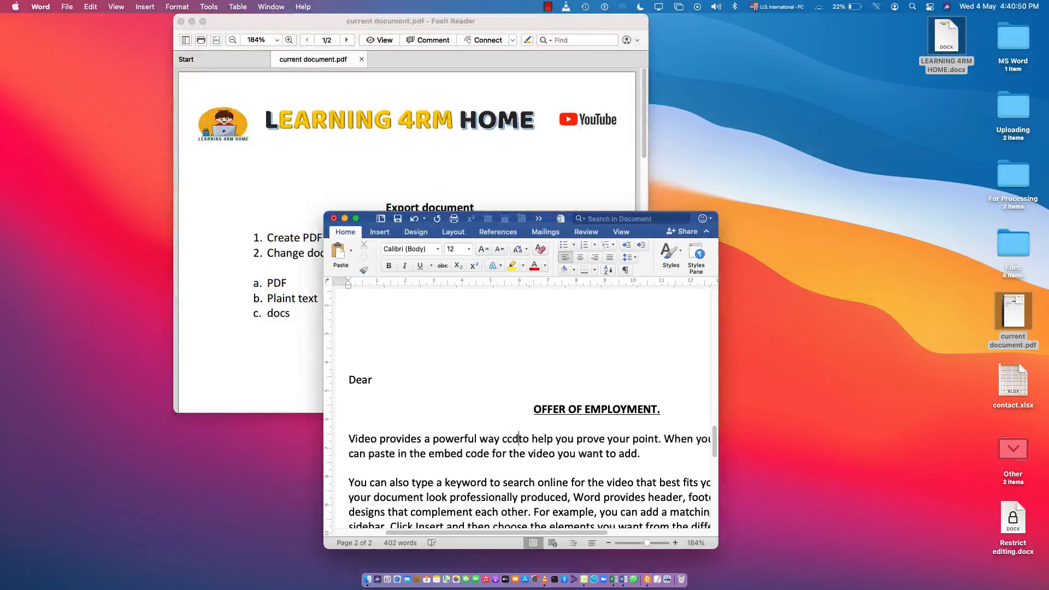
# Step: Switch to Foxit Reader, review both pages of current document.pdf down to the signature, and close the PDF window
pyautogui.click(253, 218)
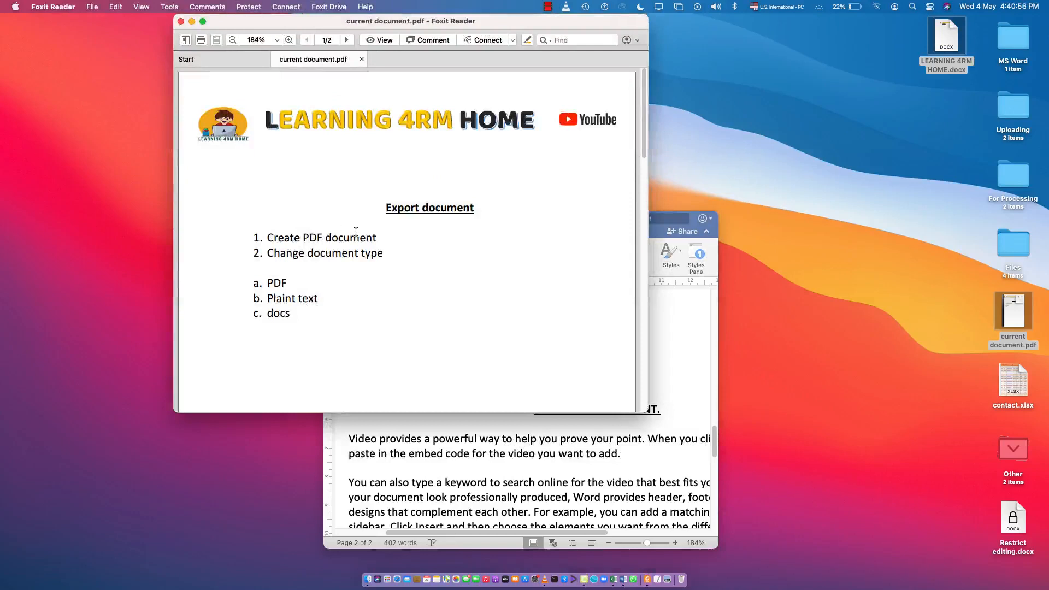
pyautogui.scroll(-15, 364, 261)
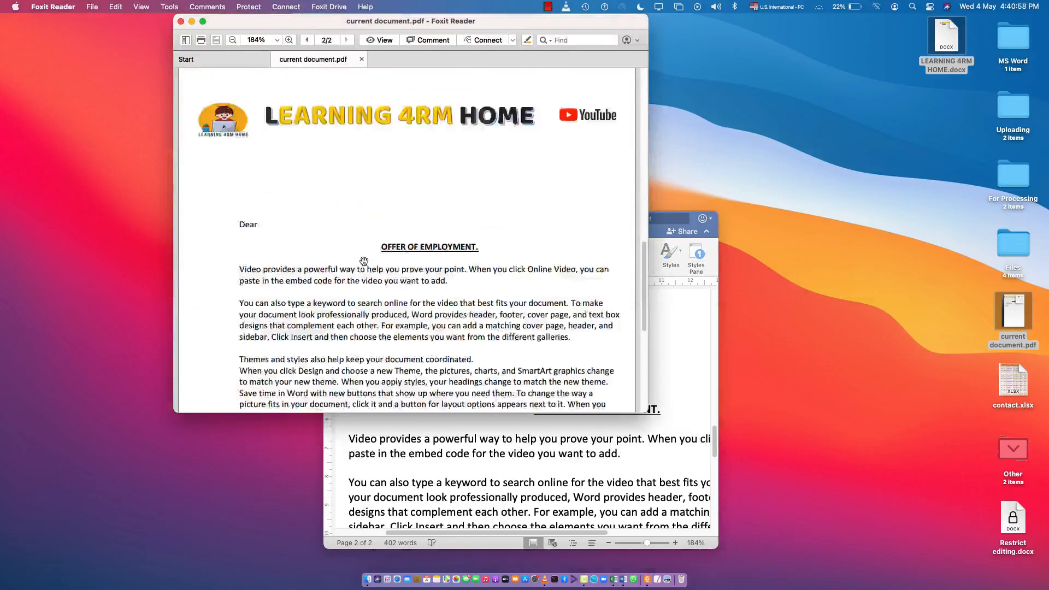
pyautogui.scroll(-10, 364, 261)
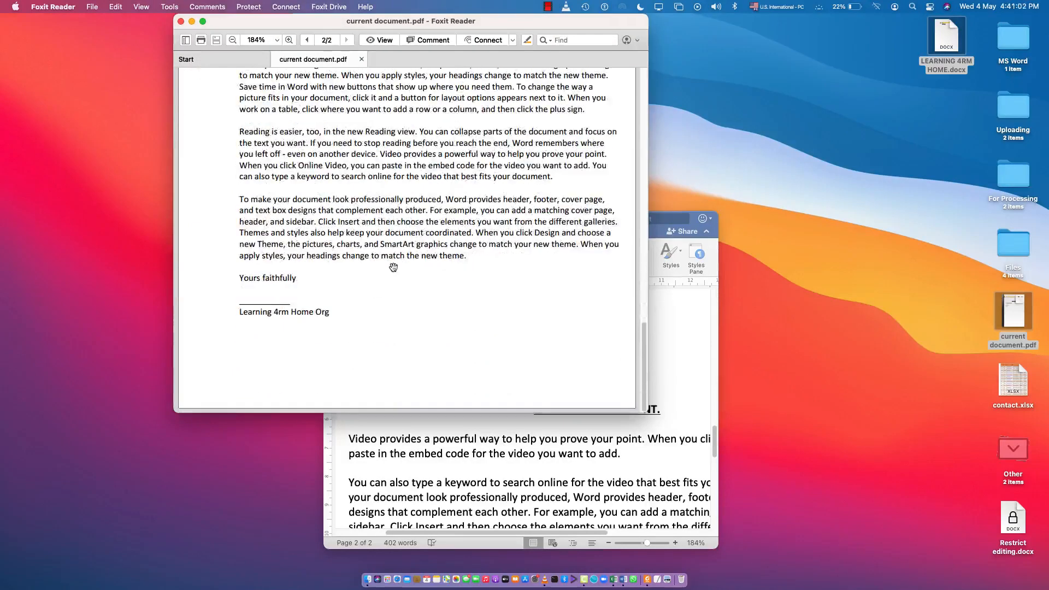
pyautogui.scroll(6, 397, 249)
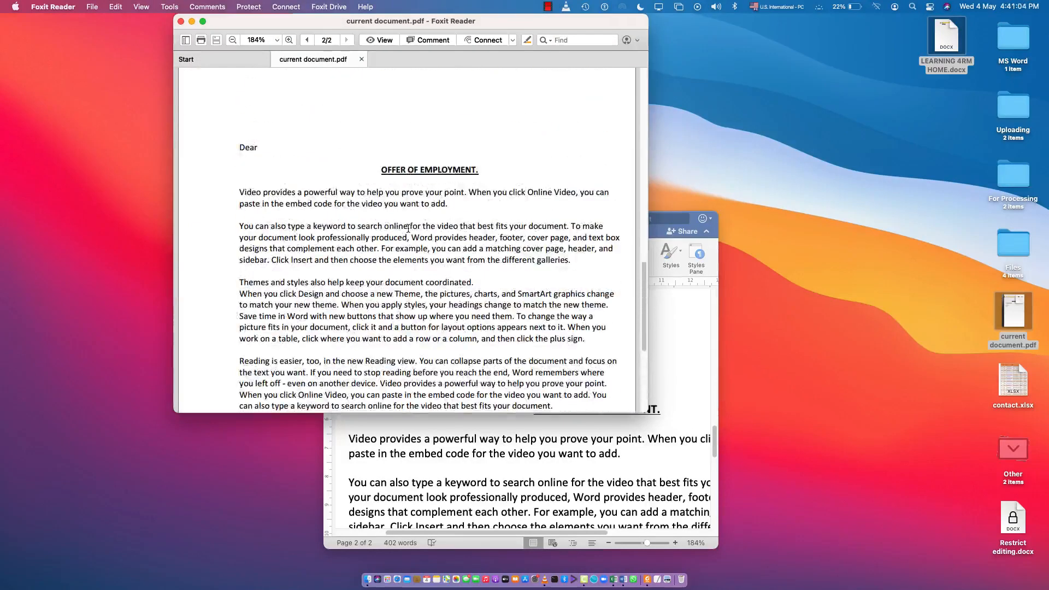
pyautogui.scroll(10, 408, 227)
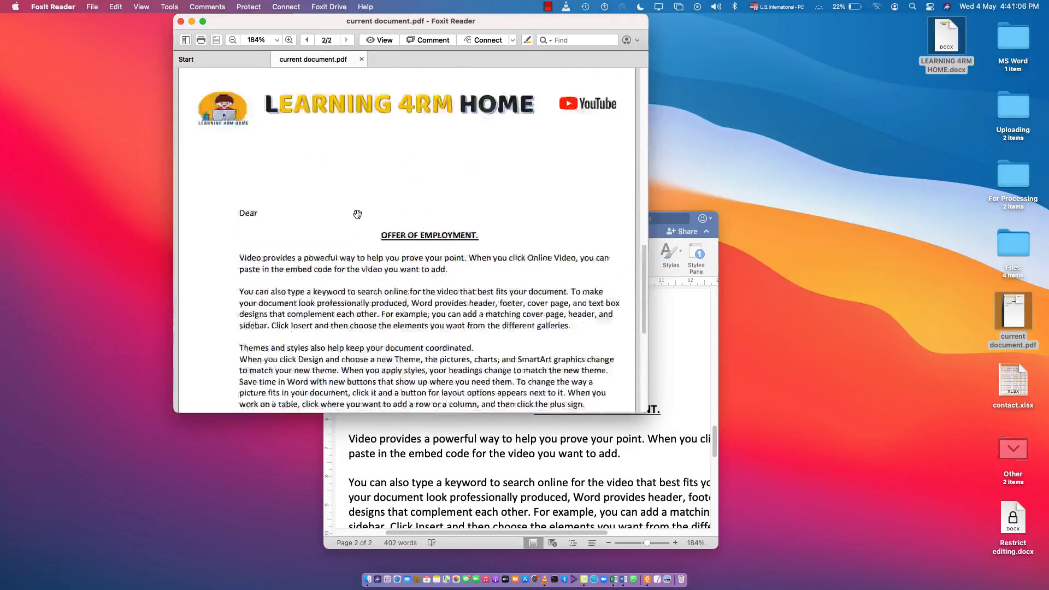
pyautogui.click(180, 22)
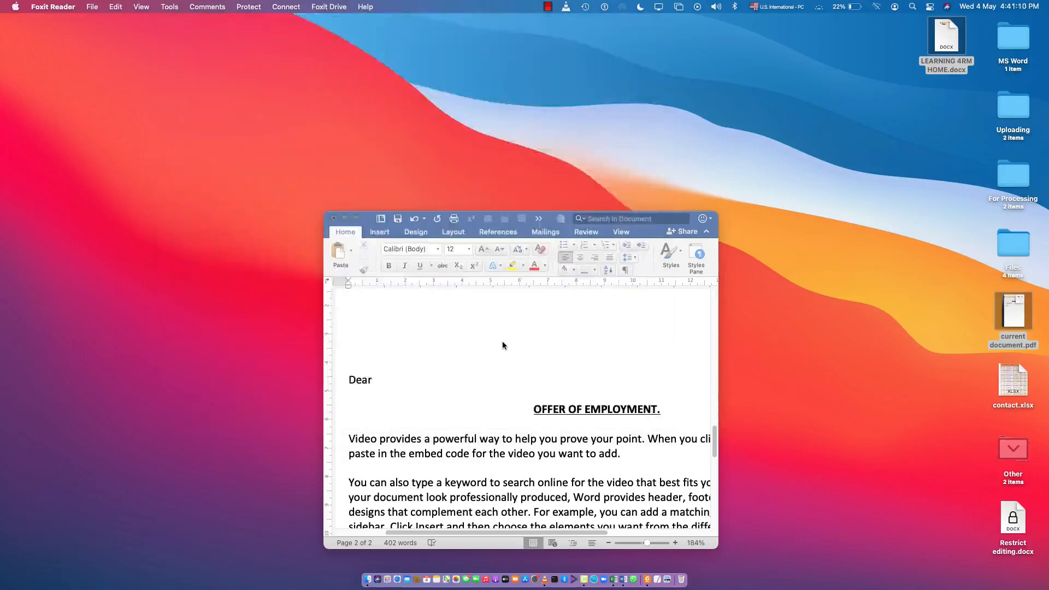
# Step: Save the Word document to the Desktop as Plain Text (.txt) named "current document 1", using the default Mac OS text encoding
pyautogui.click(355, 219)
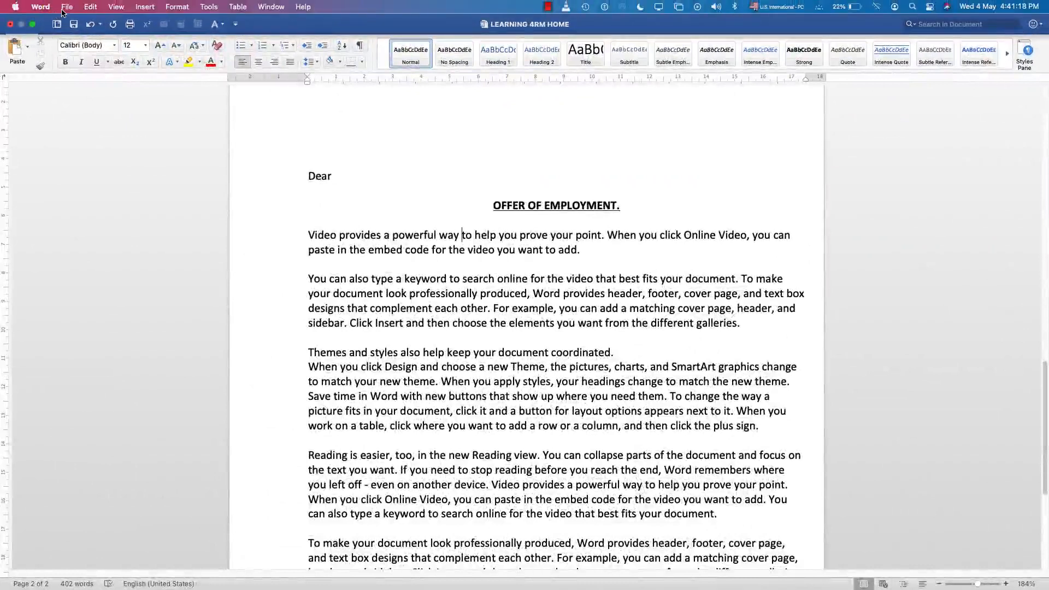
pyautogui.click(66, 8)
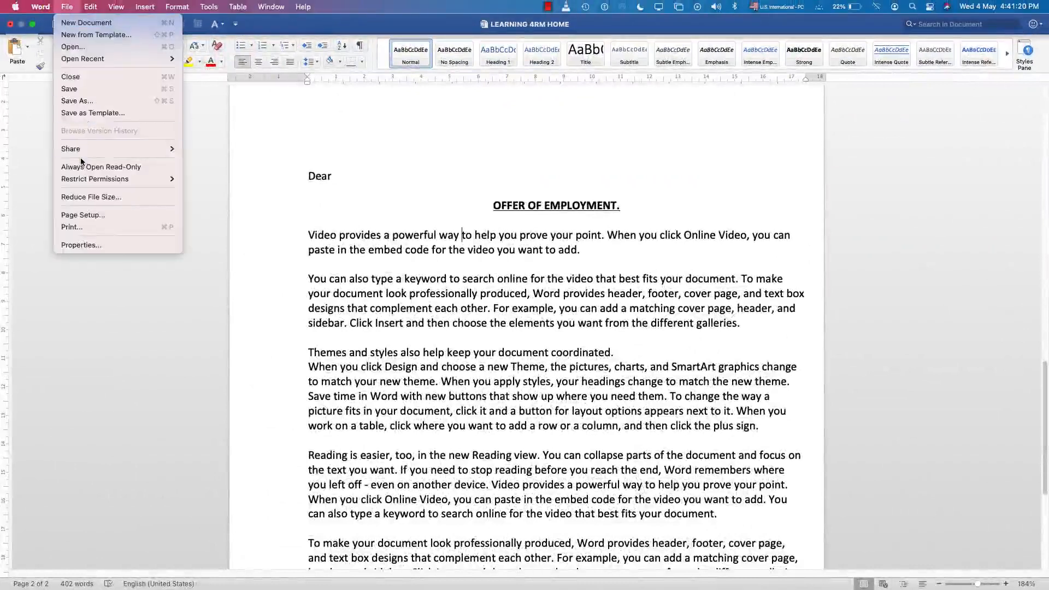
pyautogui.click(76, 103)
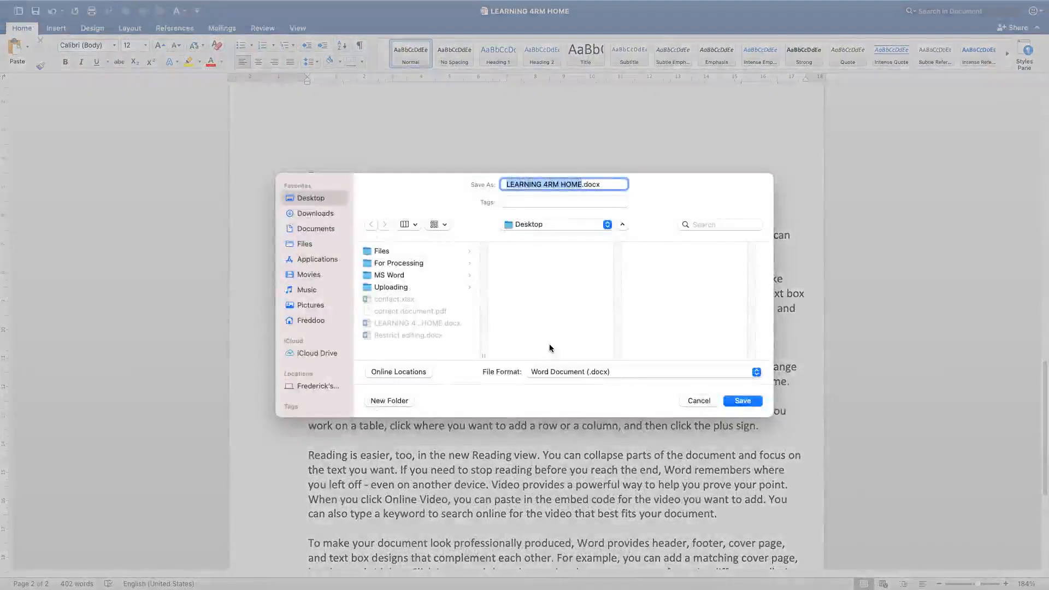
pyautogui.click(569, 373)
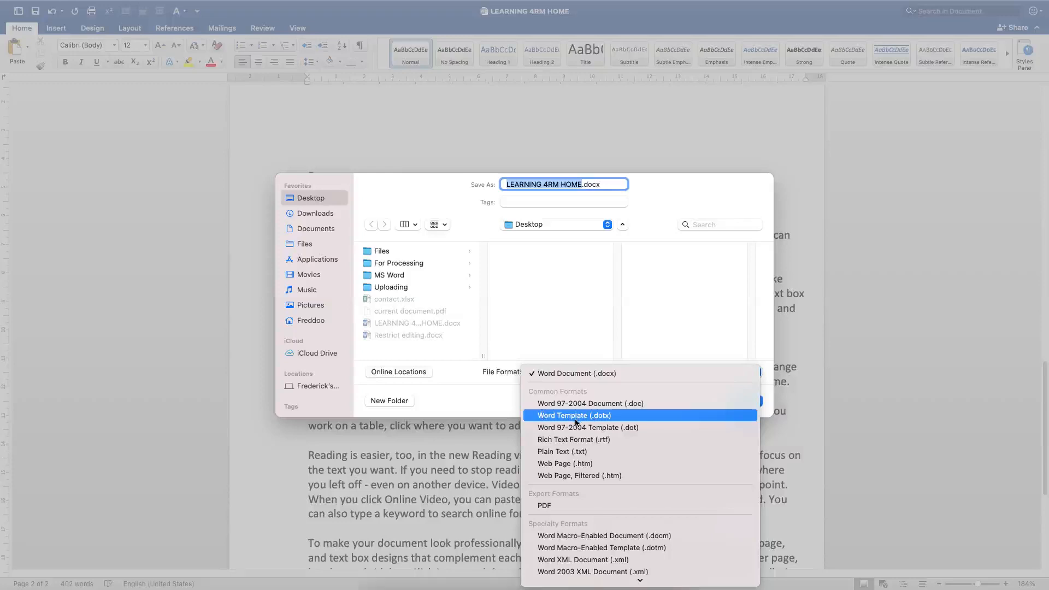
pyautogui.click(561, 452)
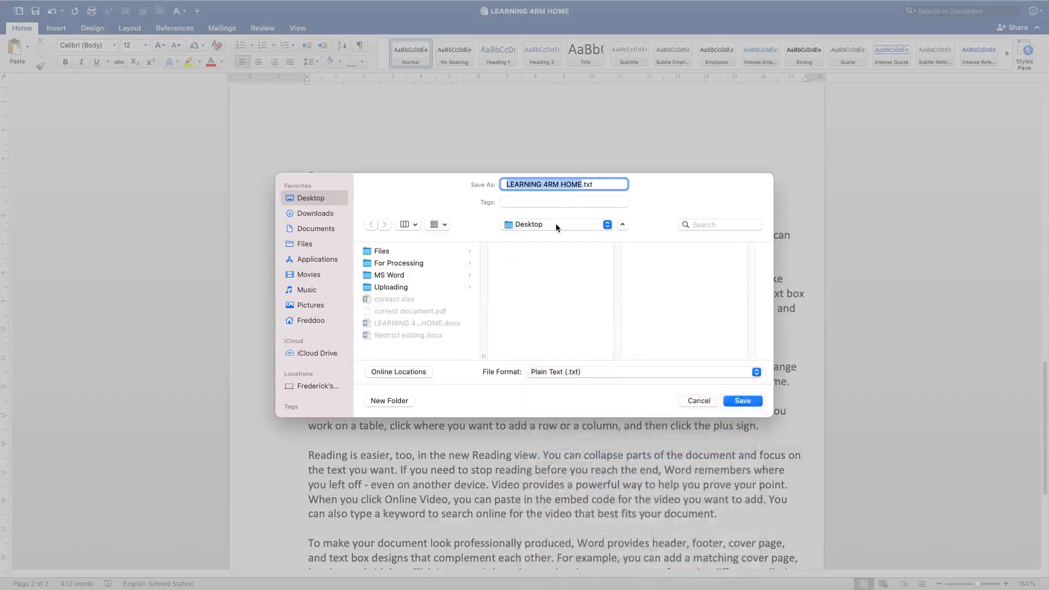
pyautogui.write('current do')
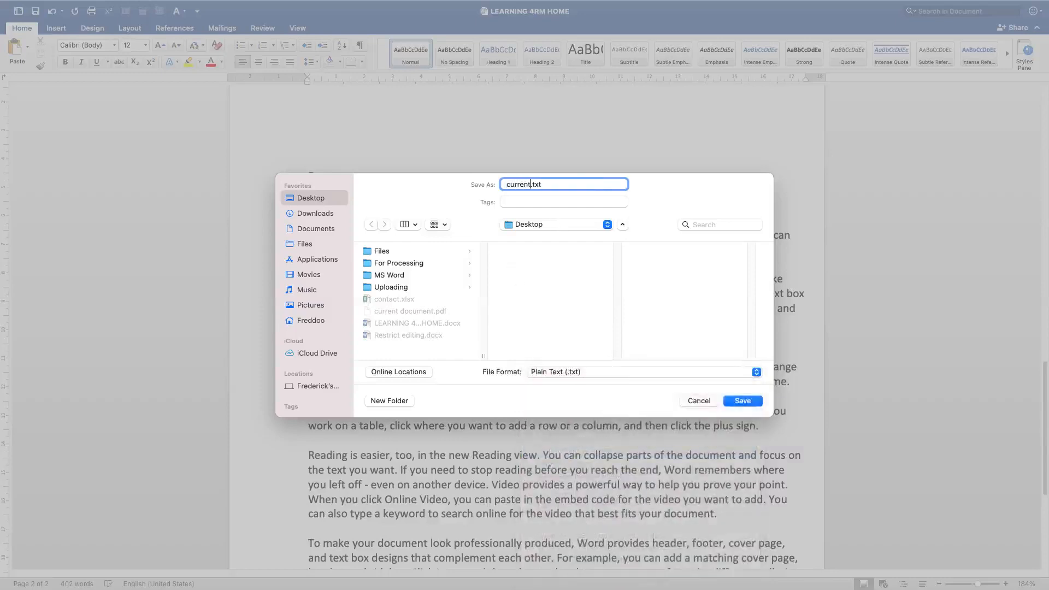
pyautogui.write('cument 1')
pyautogui.click(746, 402)
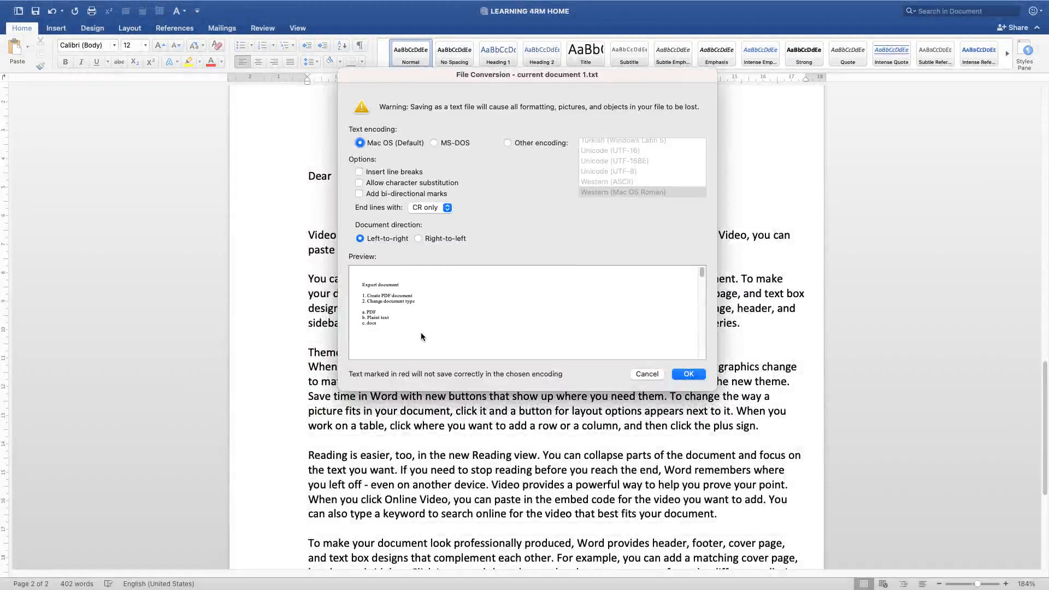
pyautogui.click(683, 371)
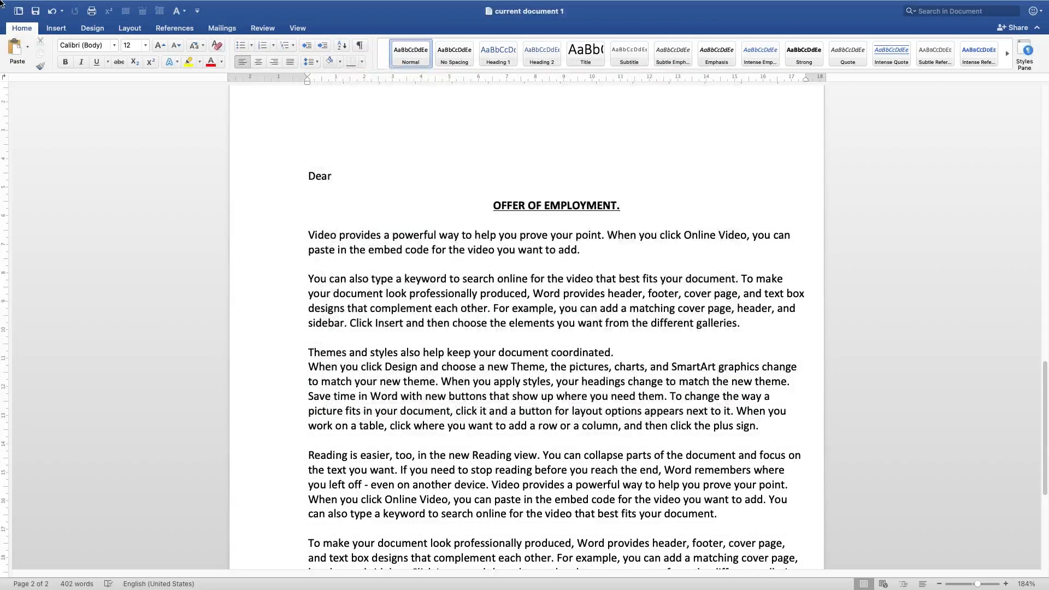
# Step: Preview current document 1.txt from the desktop and compare its text and formatting with current document.pdf
pyautogui.moveTo(4, 3)
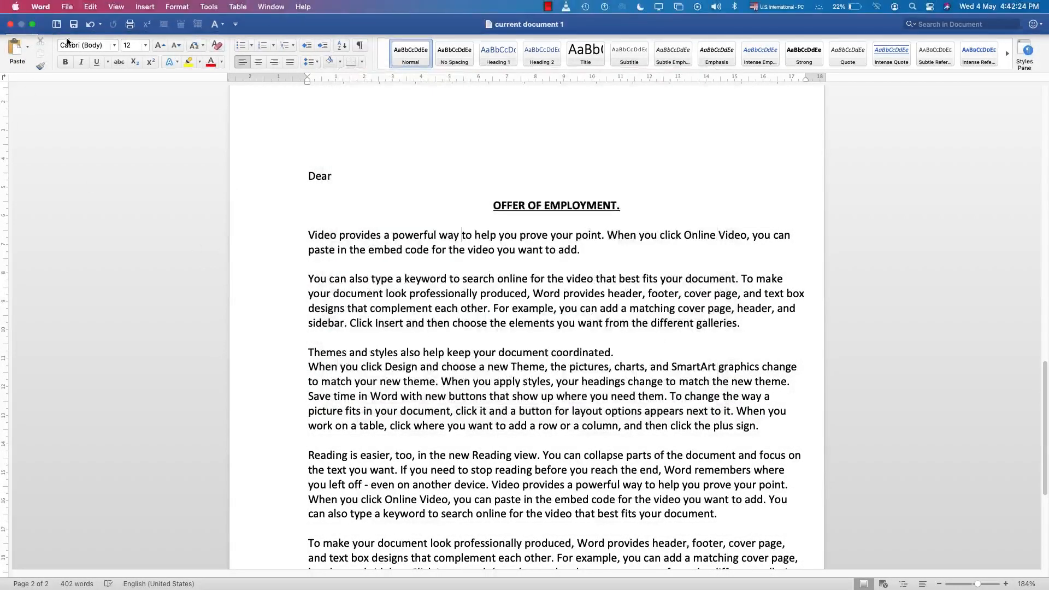
pyautogui.click(31, 23)
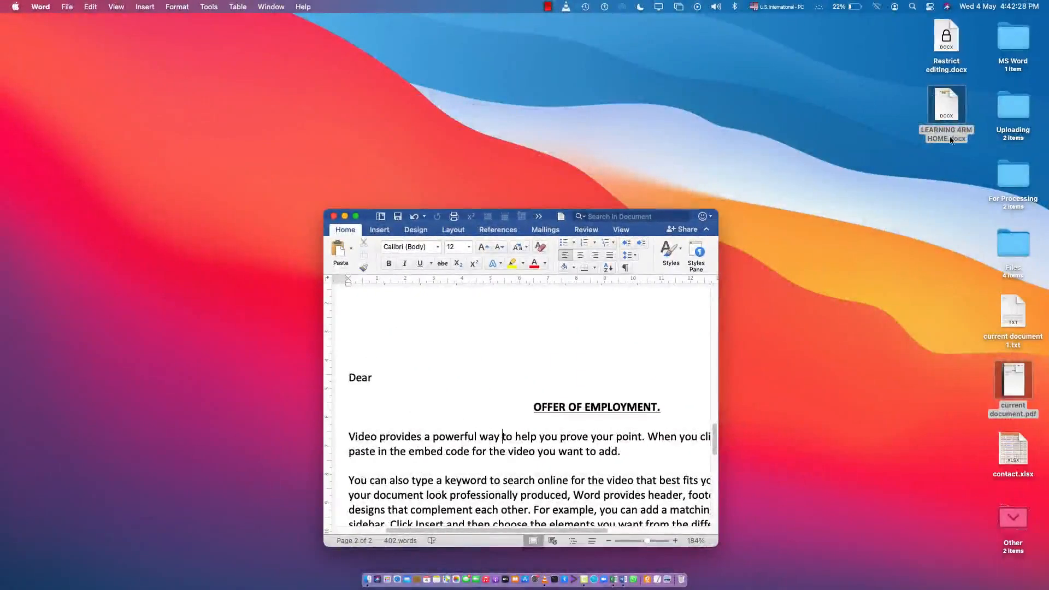
pyautogui.click(1012, 314)
pyautogui.press('space')
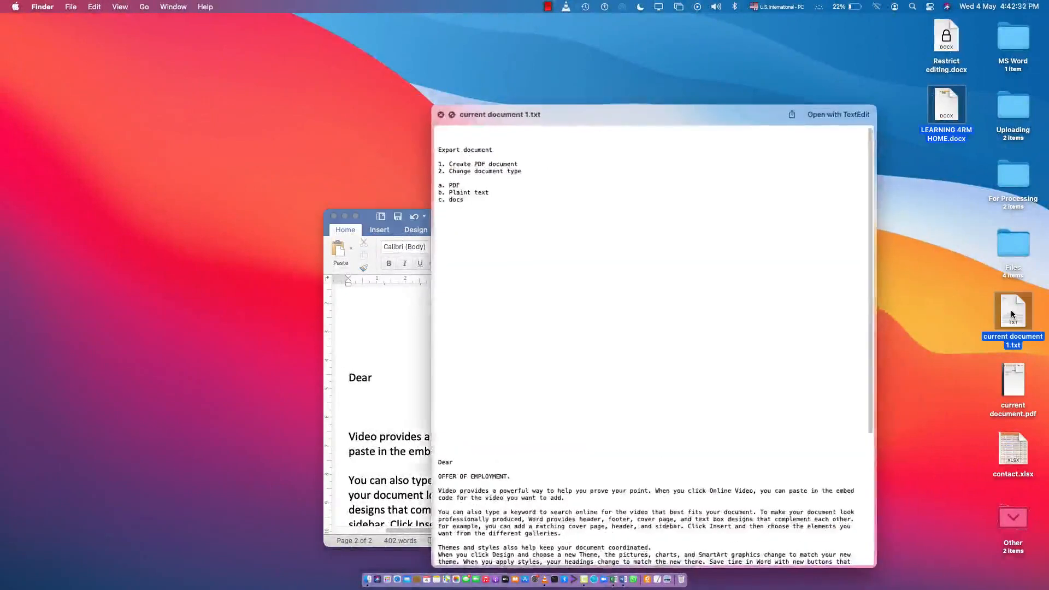
pyautogui.scroll(-5, 601, 440)
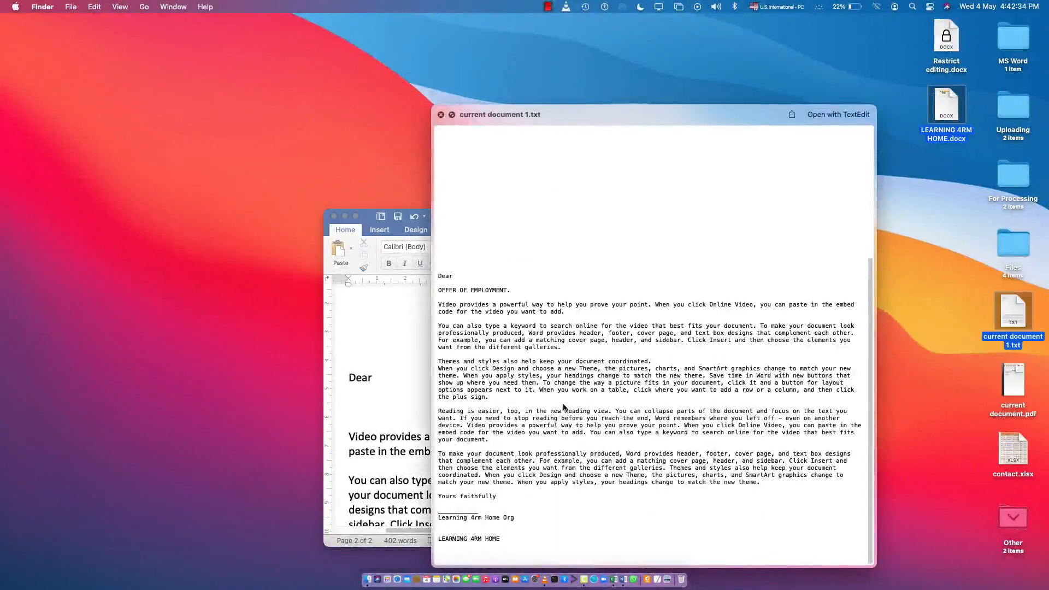
pyautogui.scroll(5, 546, 339)
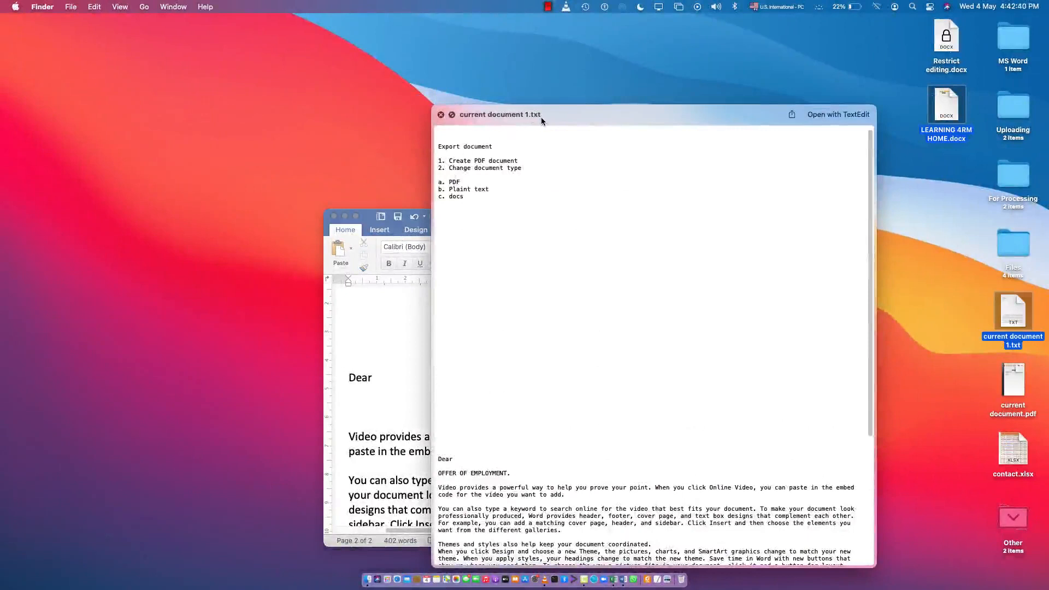
pyautogui.click(1015, 385)
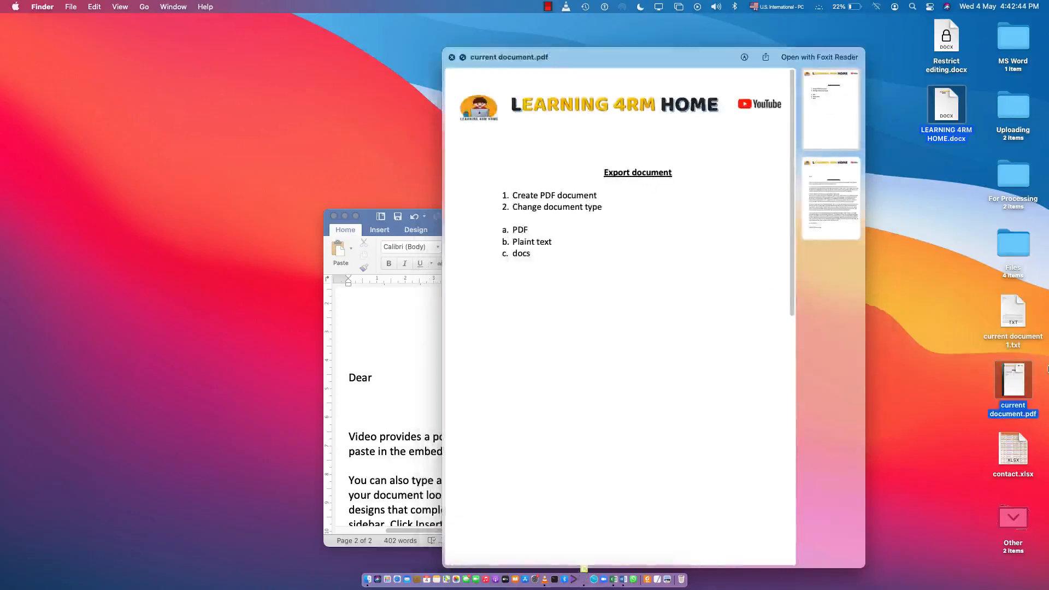
pyautogui.click(1010, 323)
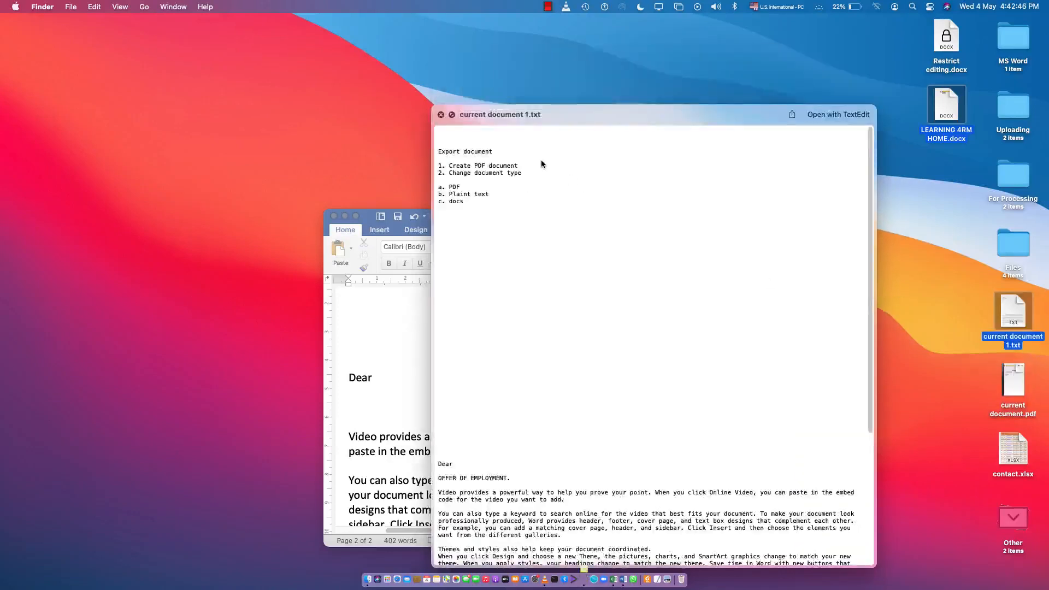
# Step: Return to Word, save the document to the Desktop as a Web Page (.htm) named "current document 1", and restore the print layout view
pyautogui.click(384, 365)
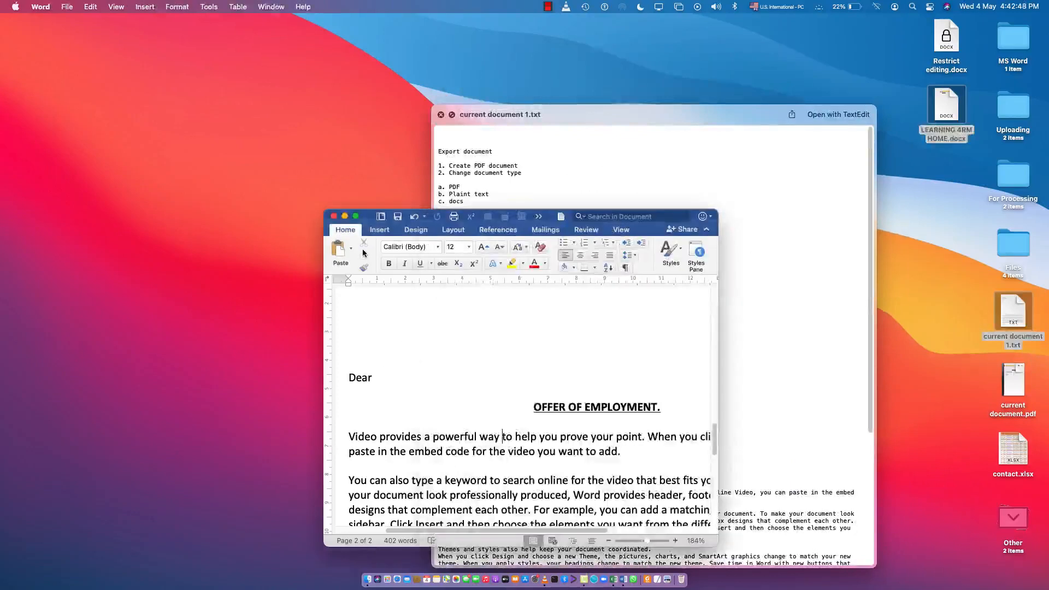
pyautogui.click(356, 216)
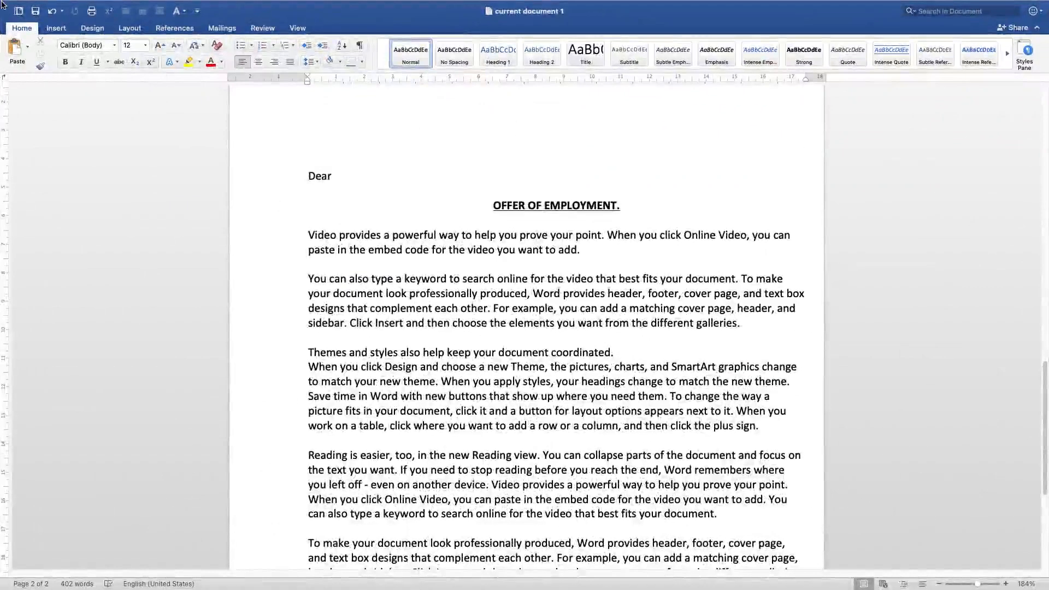
pyautogui.moveTo(1, 4)
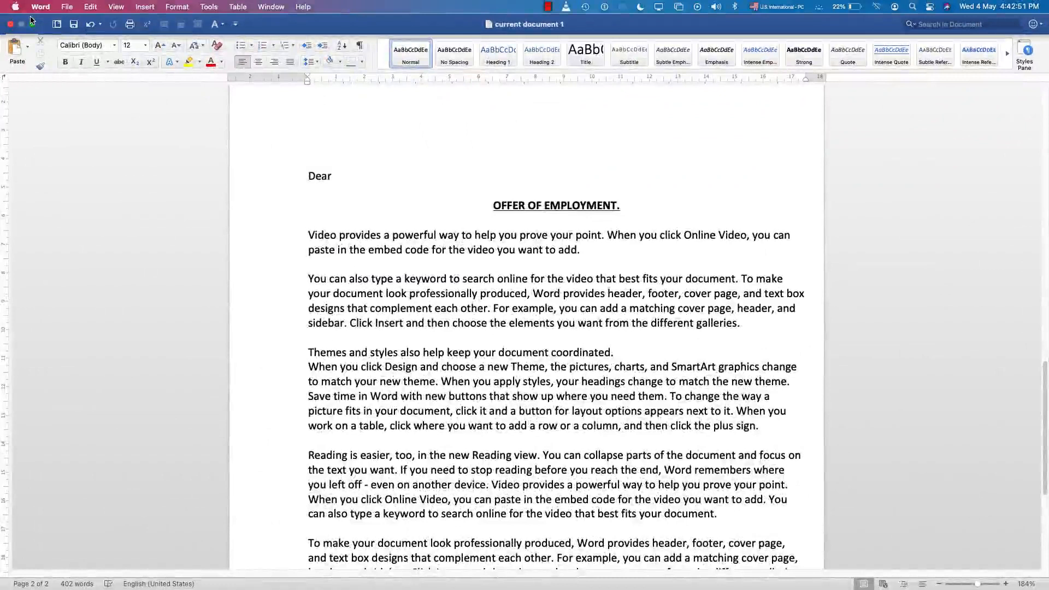
pyautogui.click(67, 8)
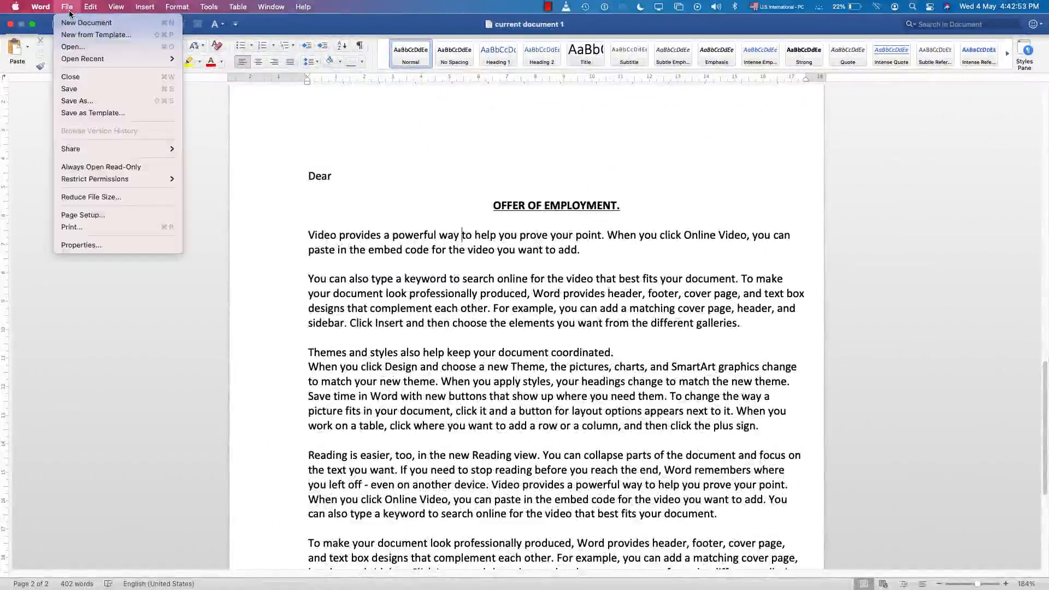
pyautogui.click(72, 103)
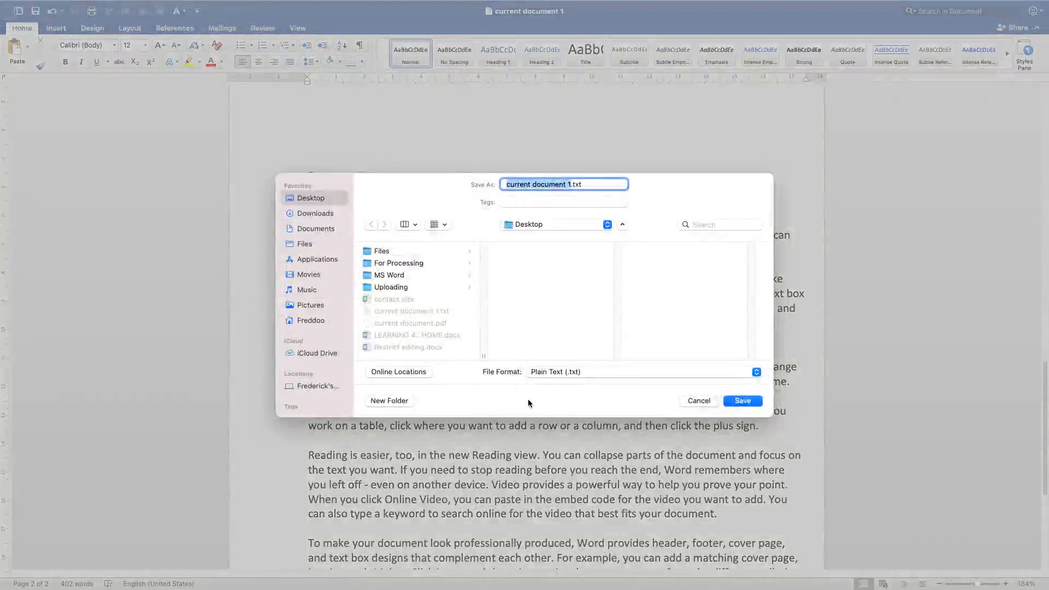
pyautogui.click(572, 371)
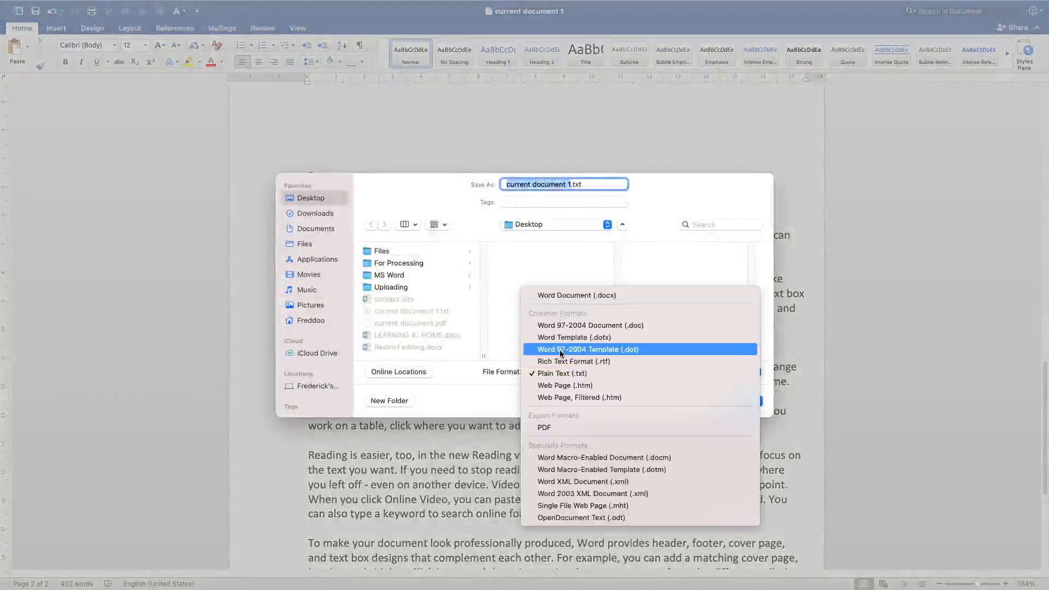
pyautogui.click(570, 388)
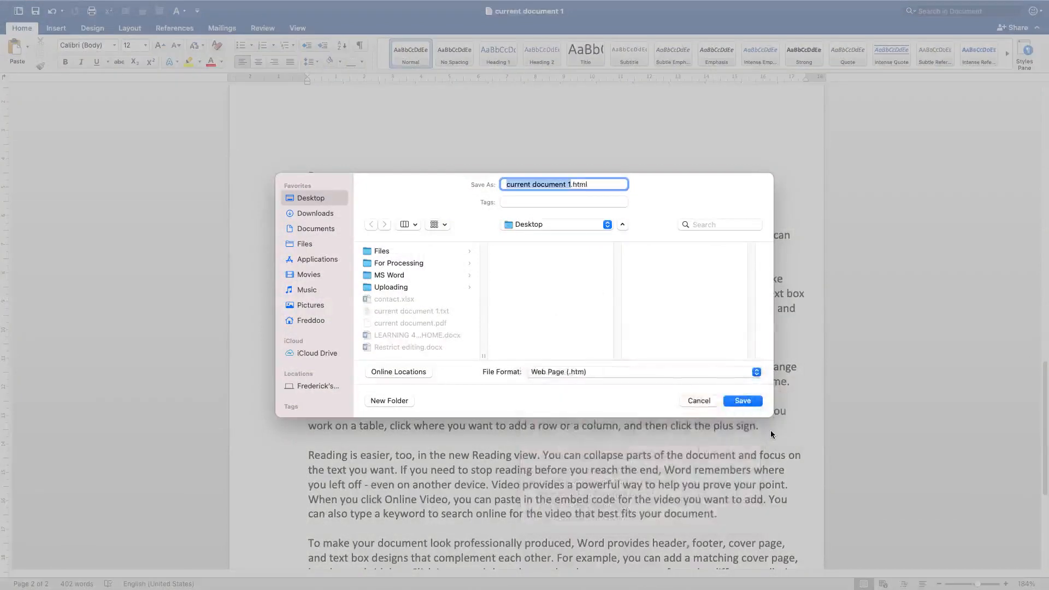
pyautogui.click(743, 401)
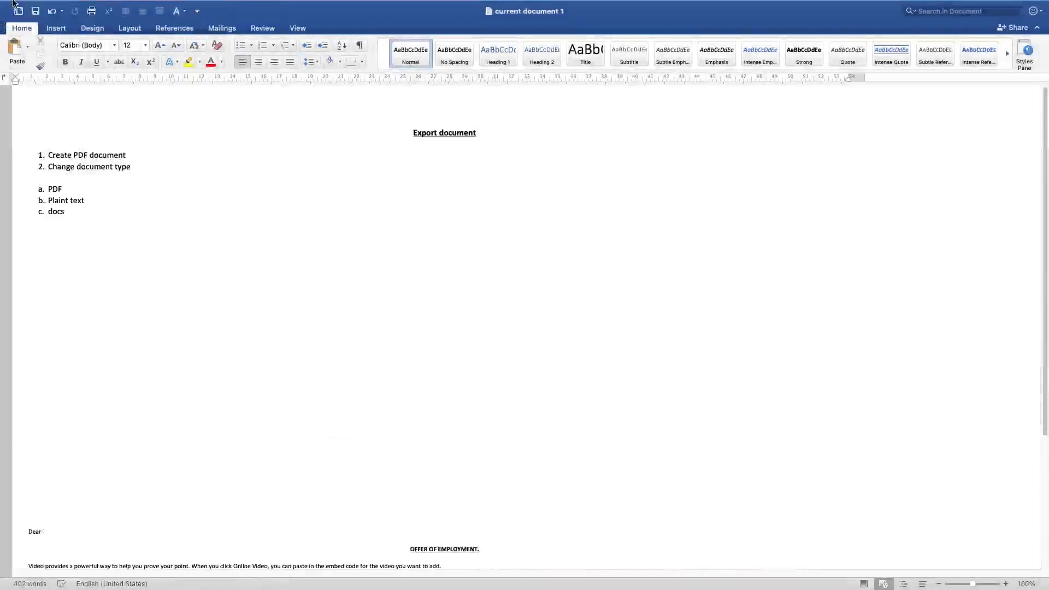
pyautogui.click(863, 583)
# Step: Preview current document 1.html from the desktop and look through its content from the format list to the offer letter
pyautogui.moveTo(44, 3)
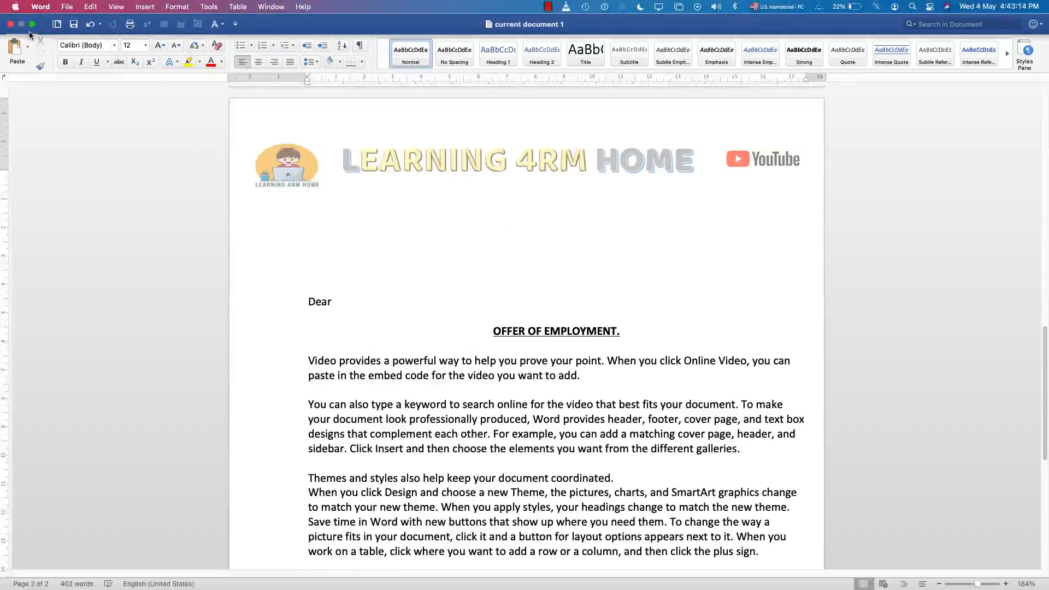
pyautogui.click(32, 24)
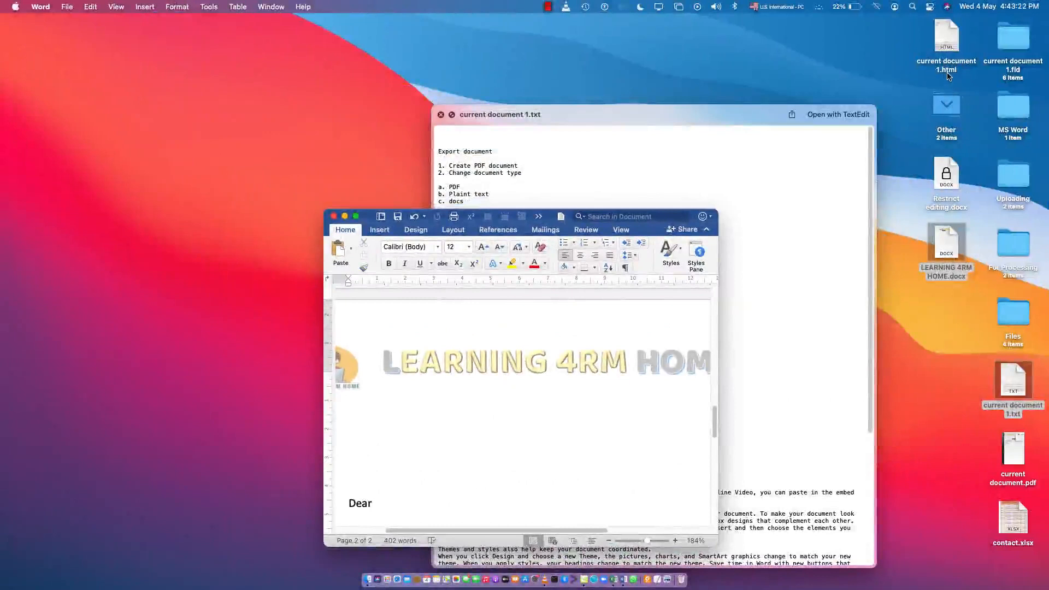
pyautogui.click(943, 31)
pyautogui.press('space')
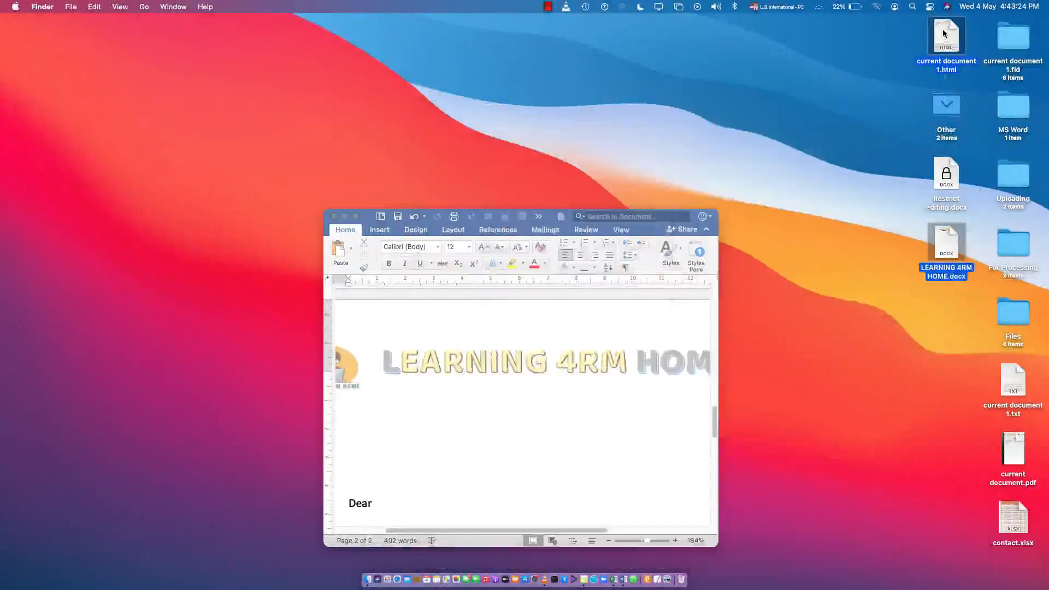
pyautogui.click(944, 43)
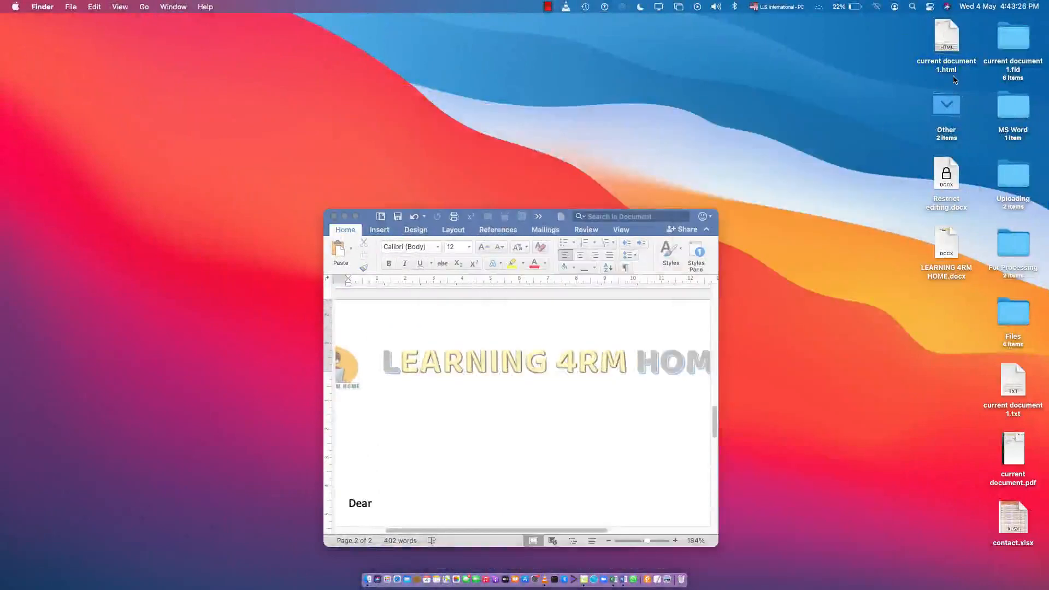
pyautogui.press('space')
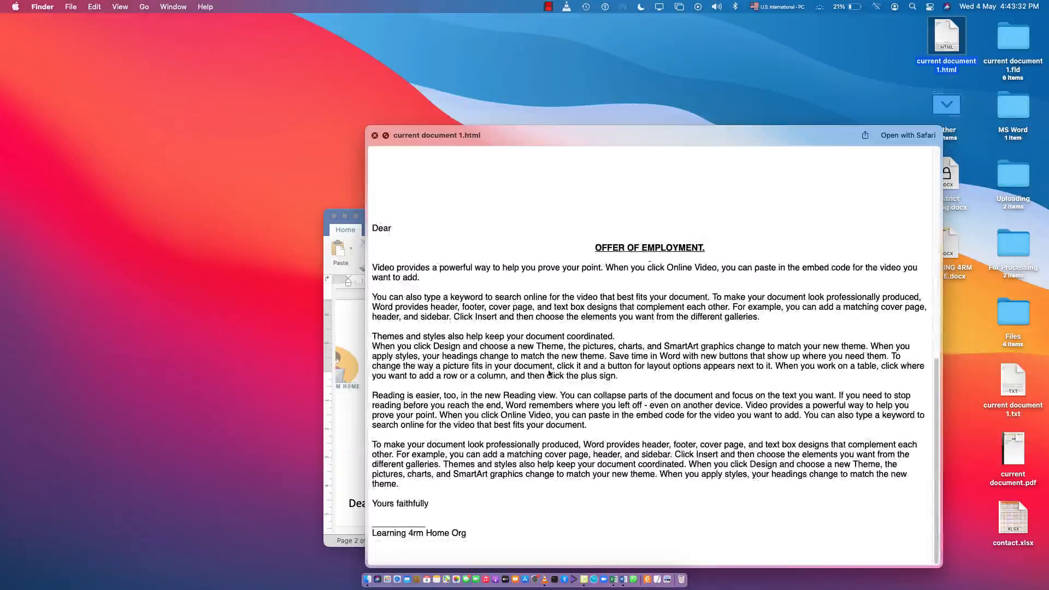
pyautogui.scroll(10, 501, 349)
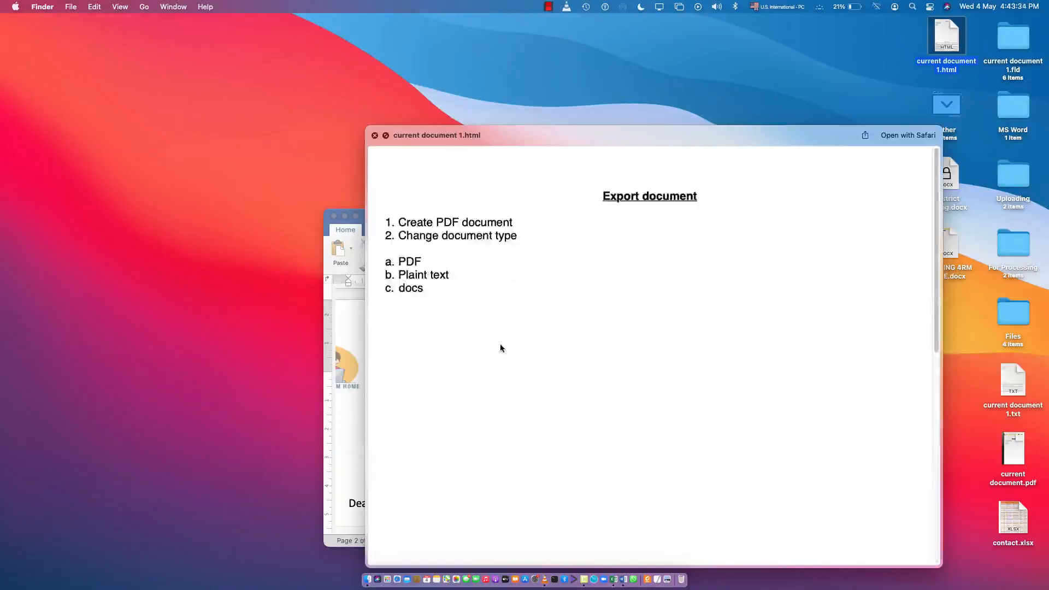
# Step: Finish viewing the current document 1.html preview, close it, and return to the Word document in full screen
pyautogui.scroll(-10, 500, 347)
pyautogui.click(374, 136)
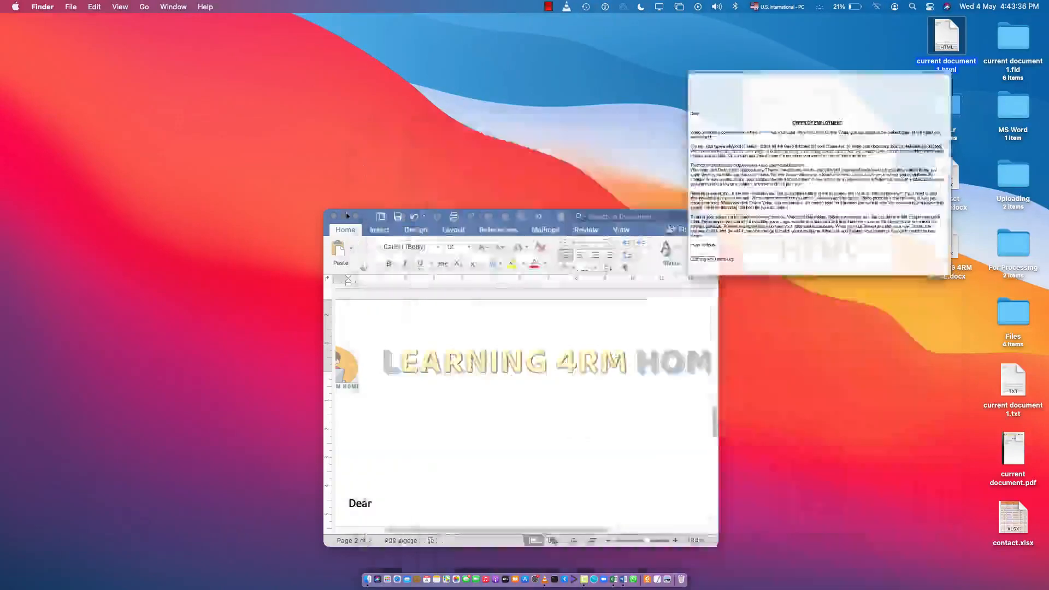
pyautogui.click(355, 217)
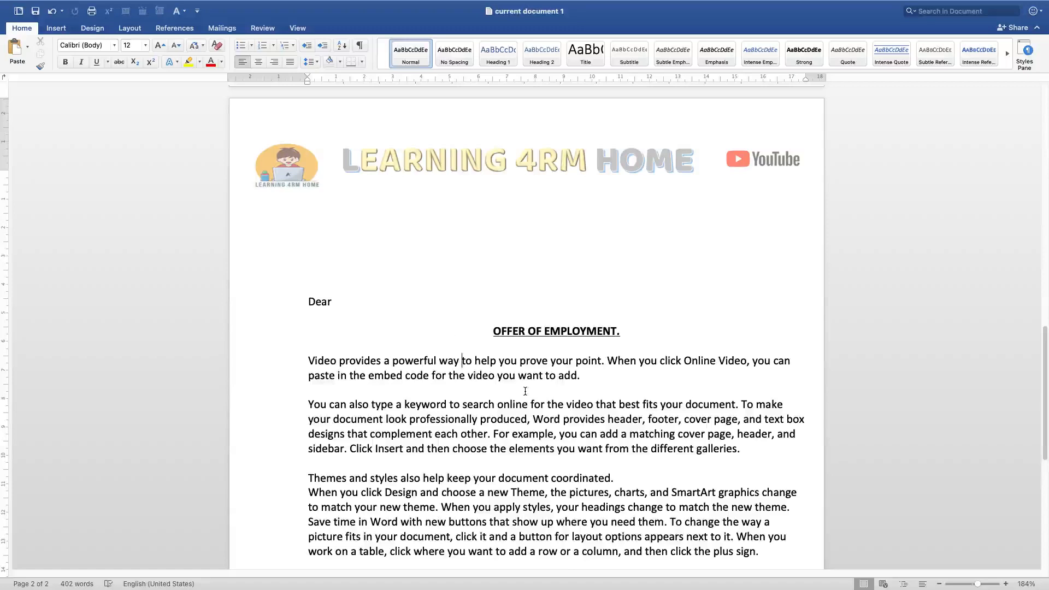
# Step: Go back to the first page of the document and review the PDF, Plaint text and docs entries in the format list
pyautogui.scroll(3, 536, 368)
pyautogui.scroll(15, 506, 374)
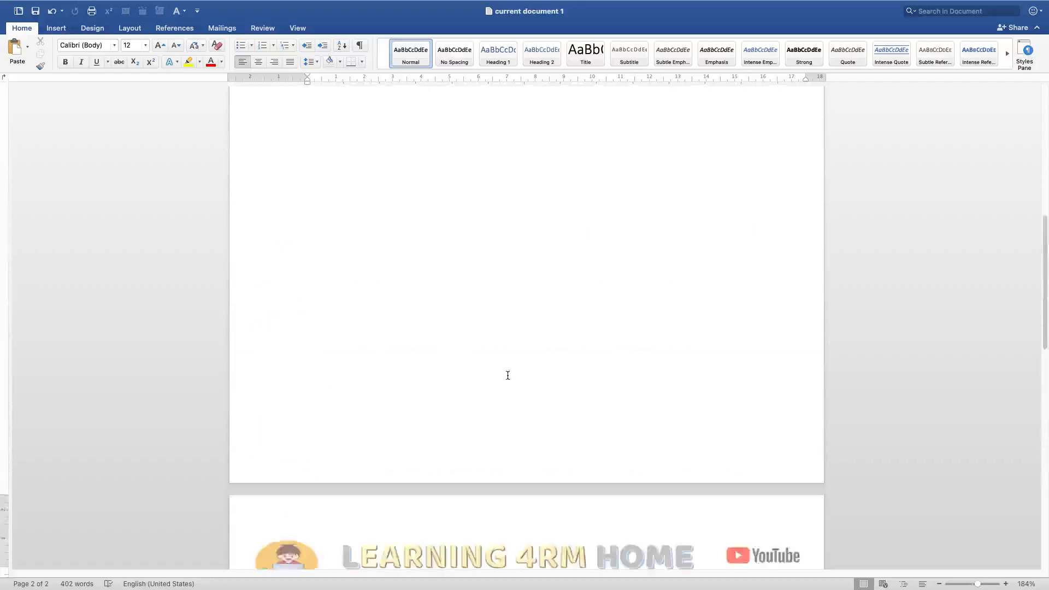
pyautogui.scroll(1, 508, 377)
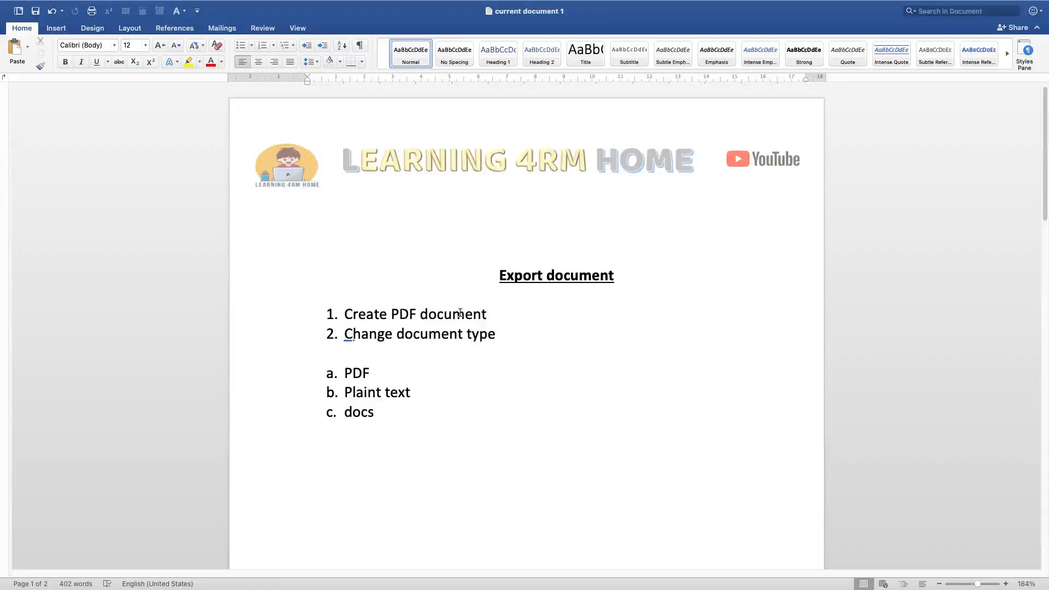
pyautogui.doubleClick(358, 412)
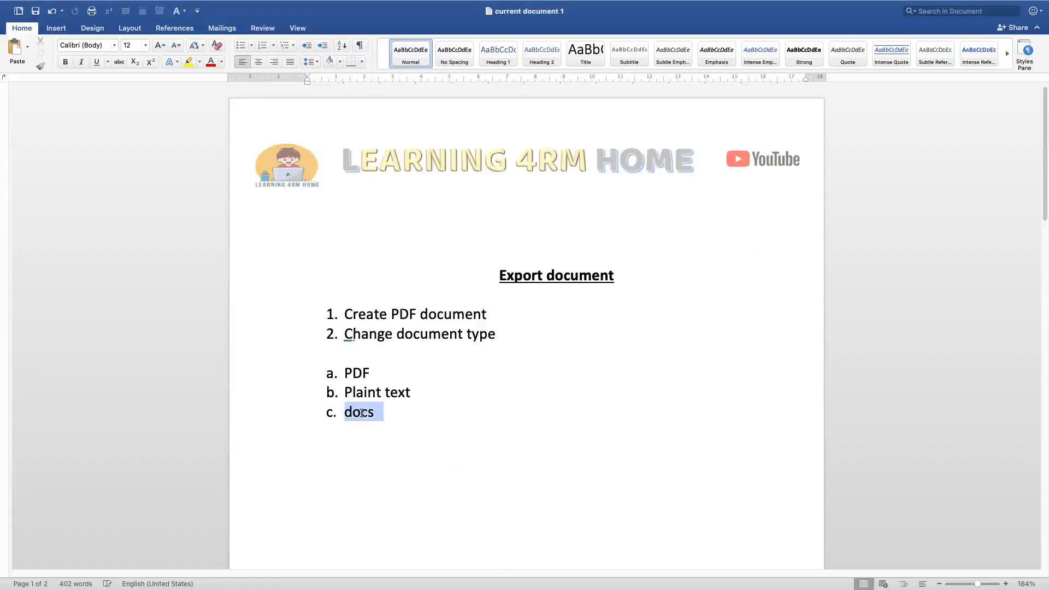
pyautogui.doubleClick(359, 373)
pyautogui.doubleClick(359, 411)
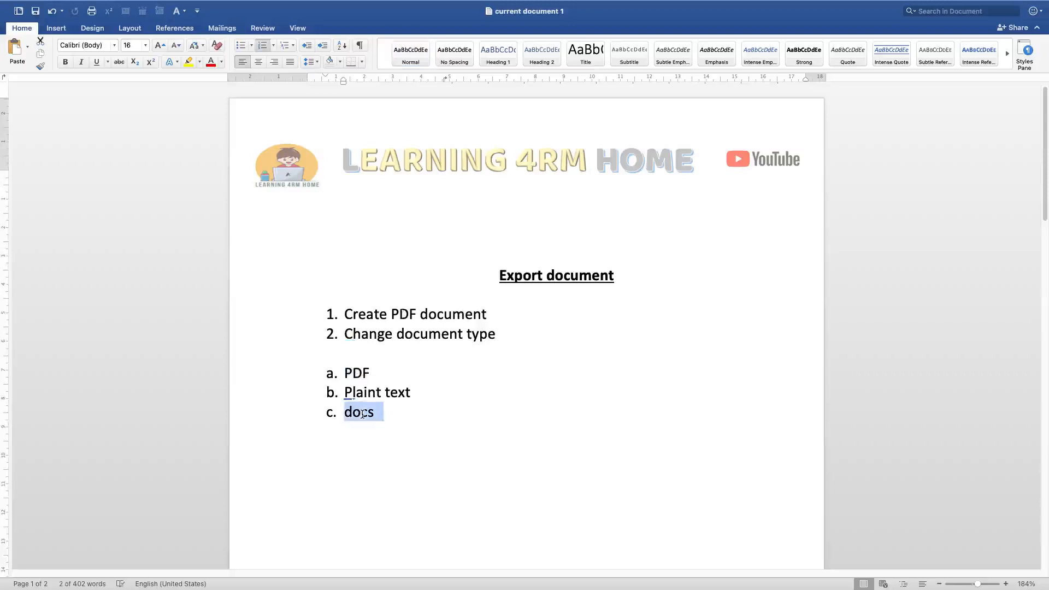
pyautogui.doubleClick(363, 392)
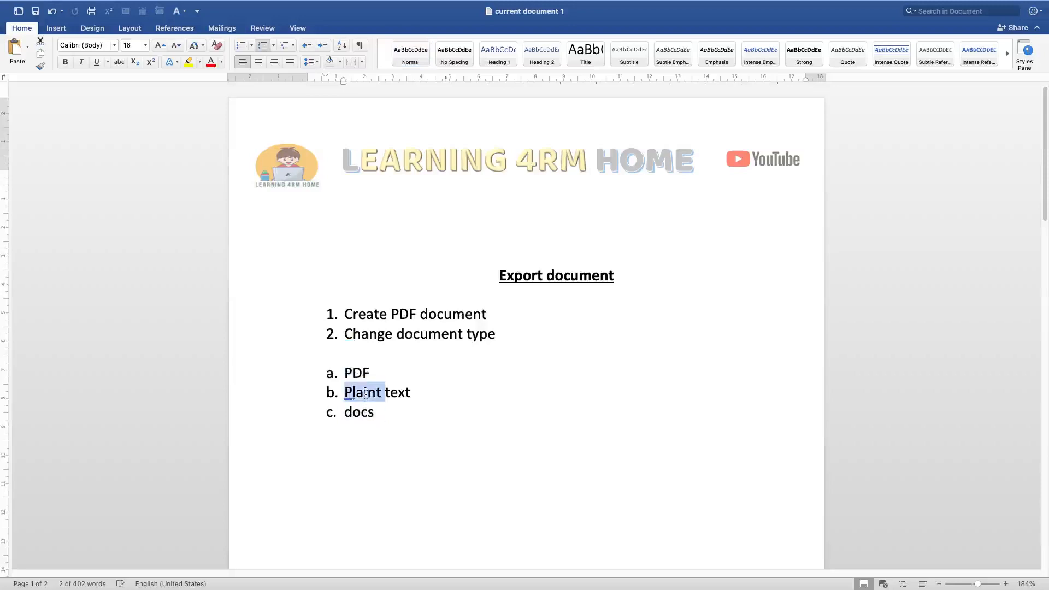
pyautogui.click(441, 425)
pyautogui.scroll(-5, 470, 436)
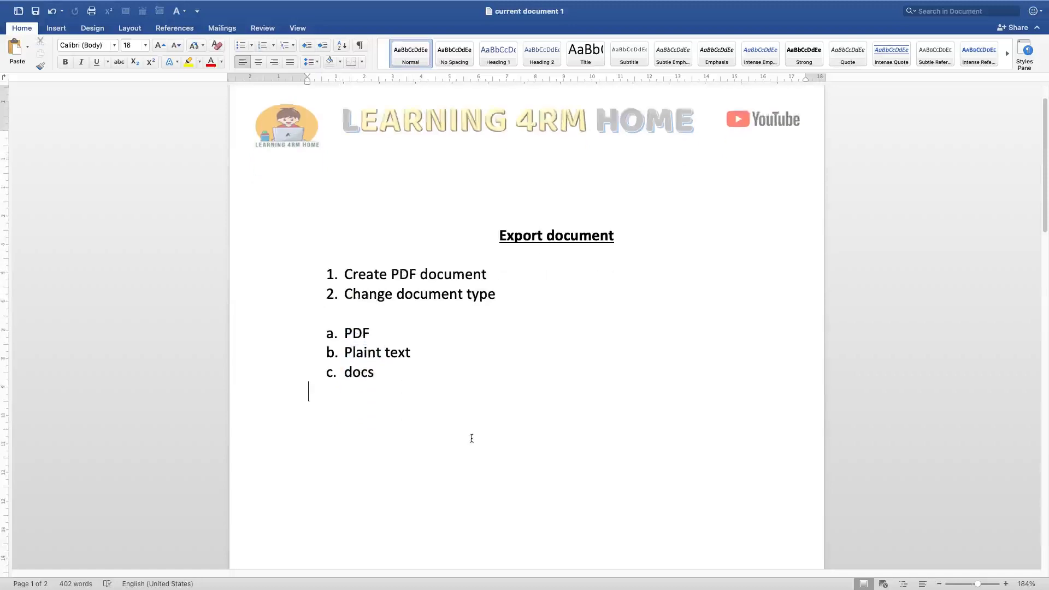
pyautogui.scroll(5, 471, 438)
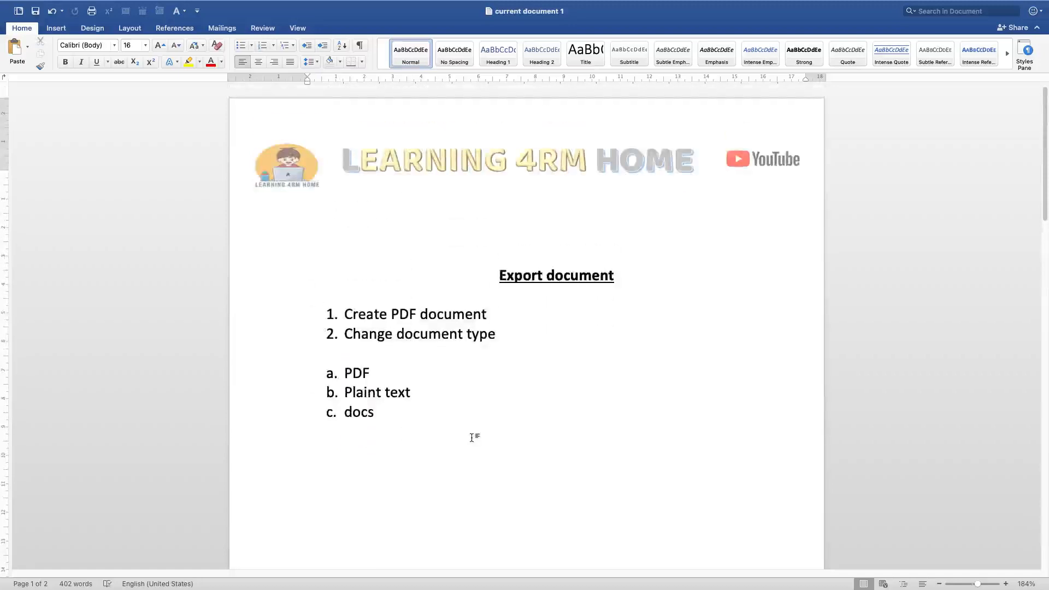